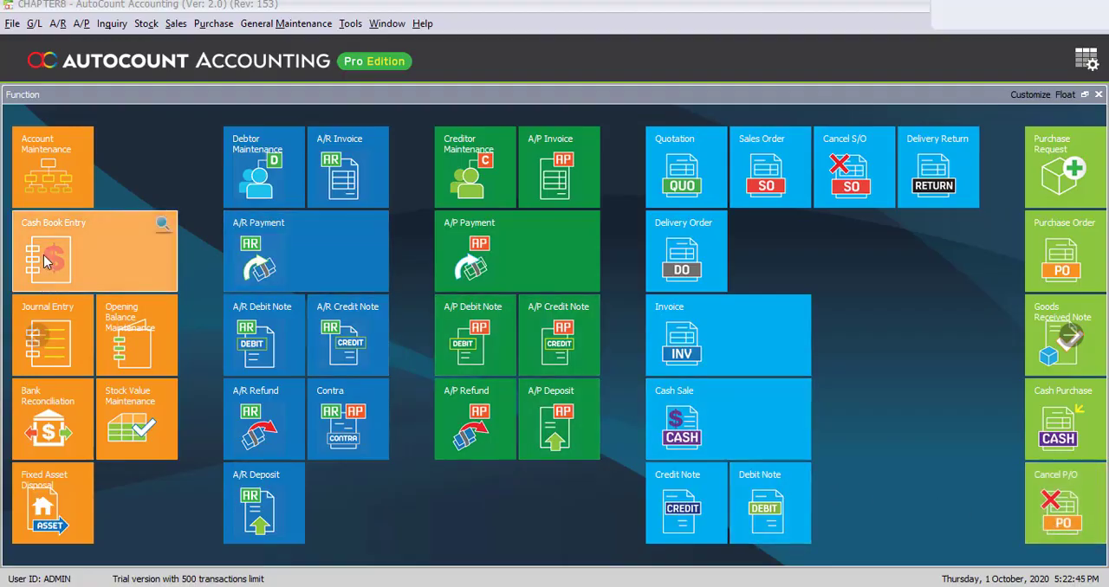
- Create a new payment voucher in the cash book, payable to SUPPLIER AA with the description PURCHASES
{"action": "left_click", "coordinate": [98, 267]}
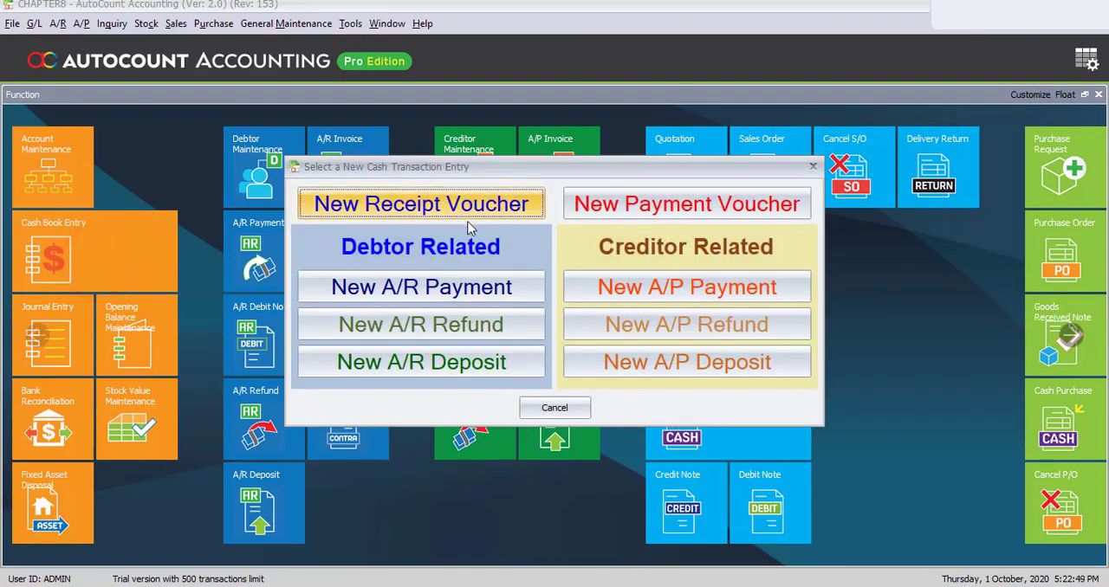
{"action": "left_click", "coordinate": [674, 217]}
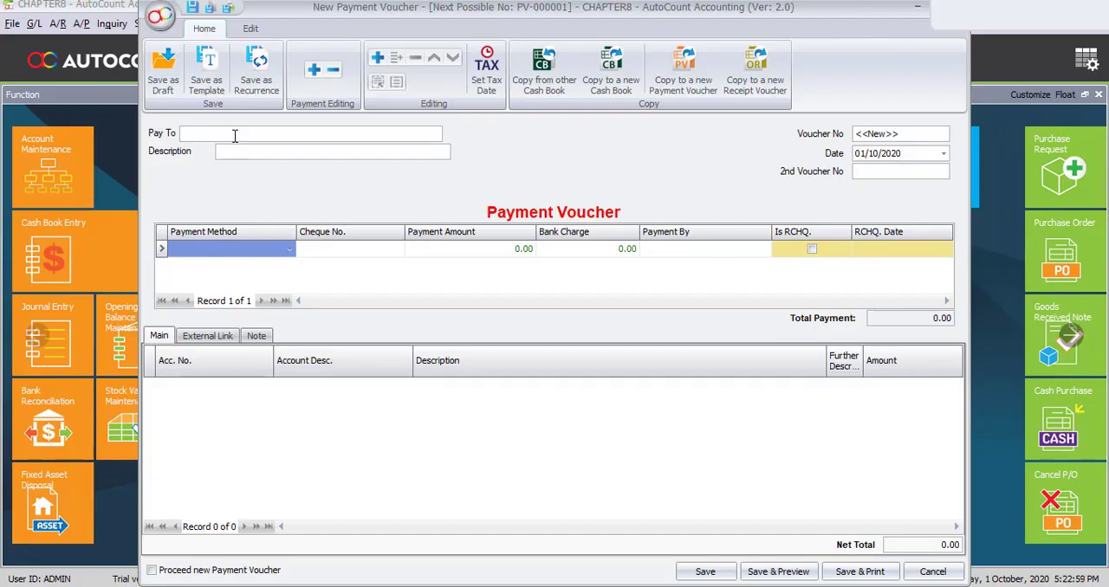
{"action": "left_click", "coordinate": [234, 136]}
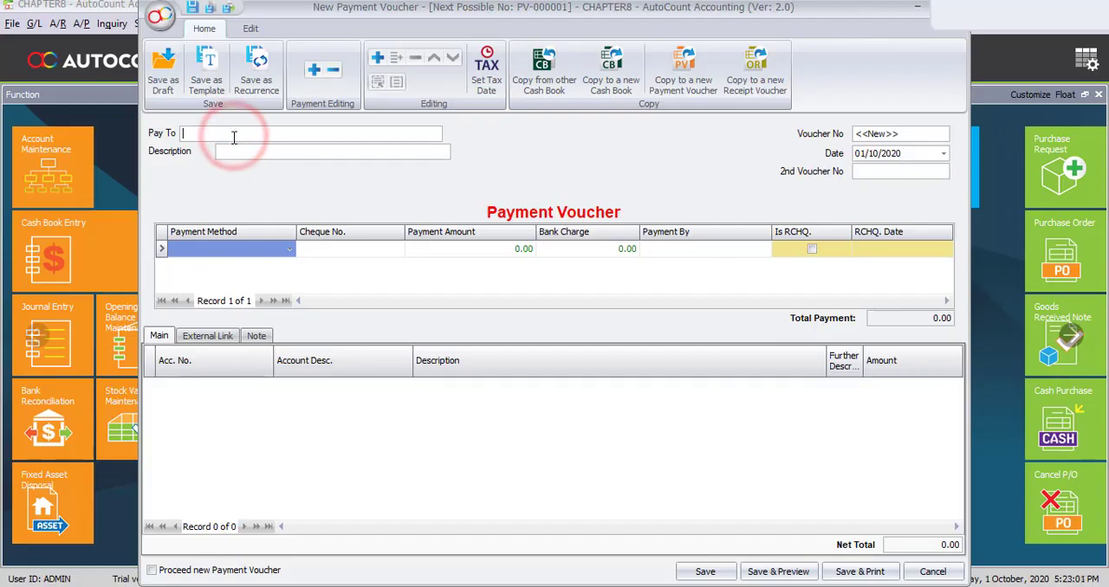
{"action": "type", "text": "SU"}
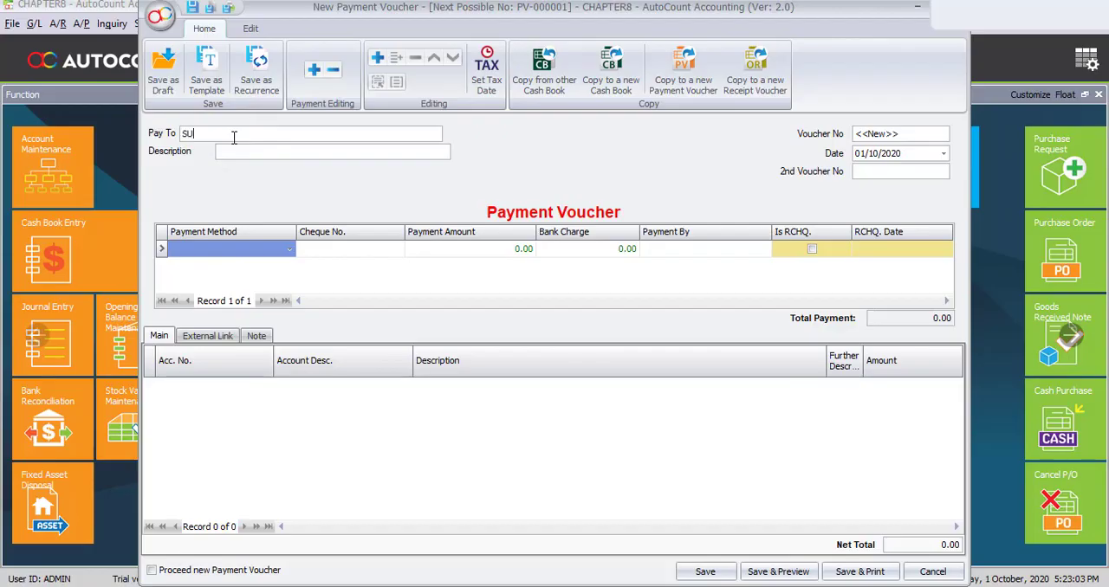
{"action": "type", "text": "PPLIER AA"}
{"action": "type", "text": "PURCHASES"}
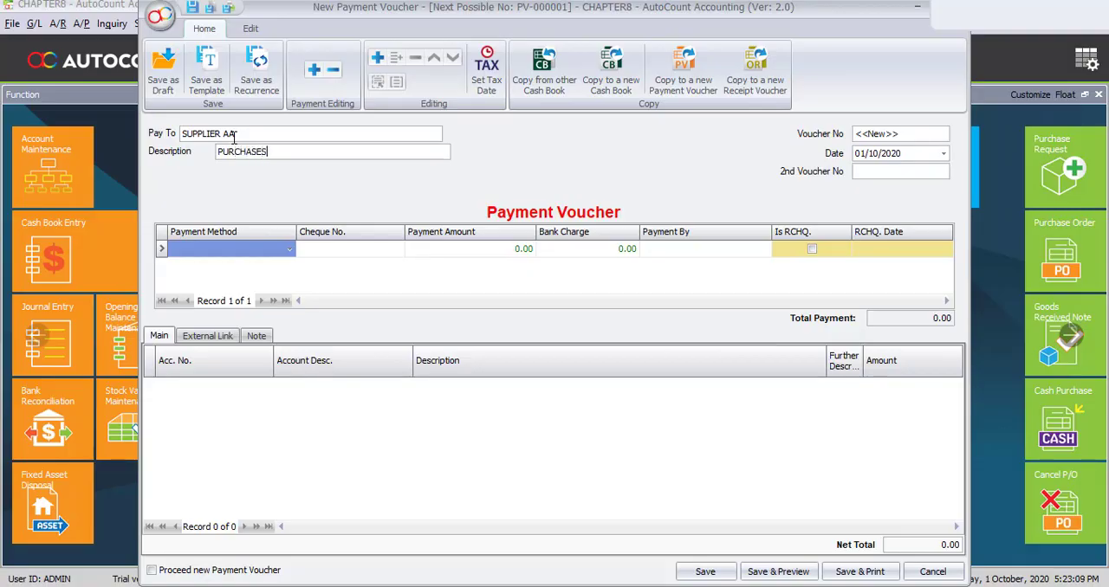
- Set the voucher date to 08/01/2020, keeping the automatic voucher number
{"action": "key", "text": "Tab"}
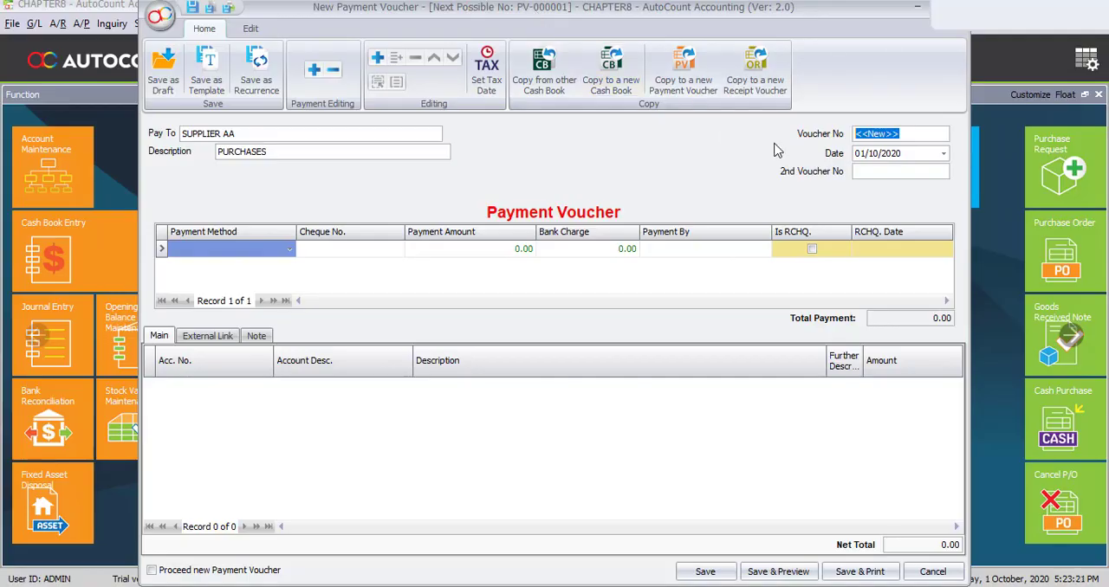
{"action": "key", "text": "Tab"}
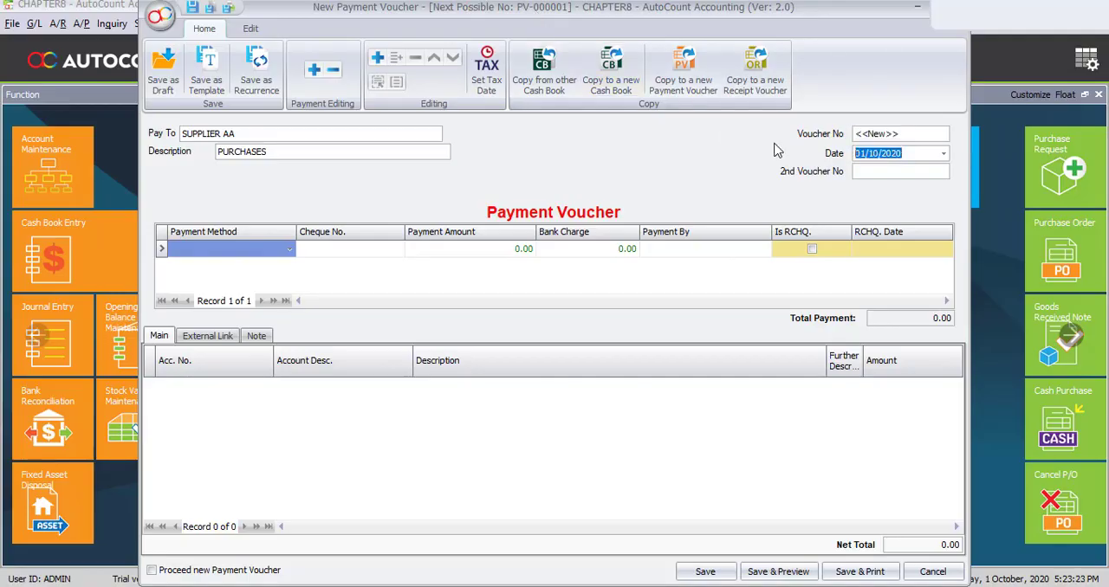
{"action": "type", "text": "0801"}
- Set the payment method to BANK and enter cheque number 666001
{"action": "left_click", "coordinate": [287, 250]}
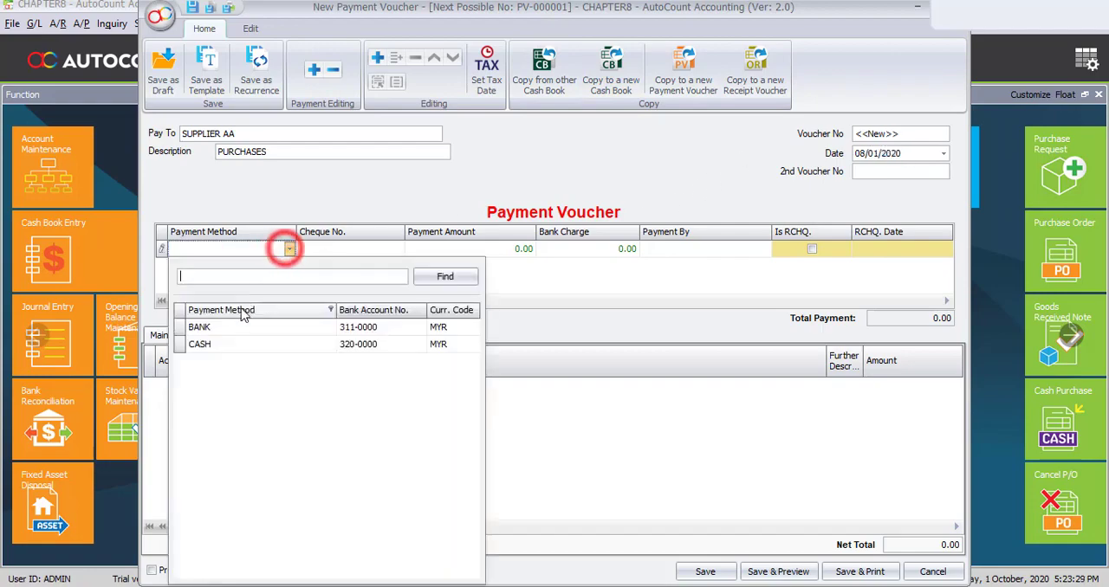
{"action": "left_click", "coordinate": [208, 324]}
{"action": "left_click", "coordinate": [319, 254]}
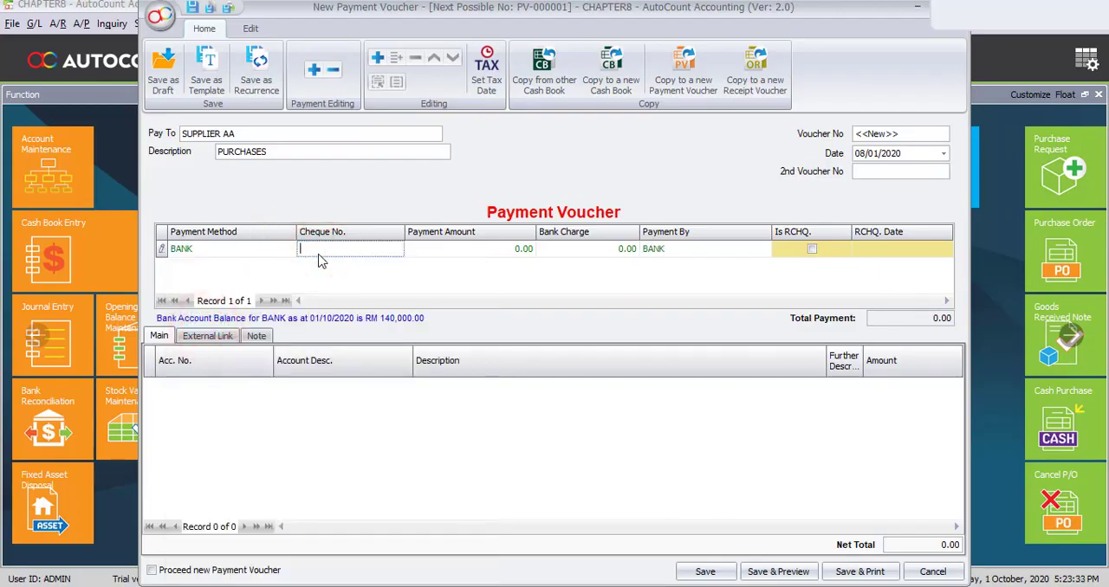
{"action": "type", "text": "666001"}
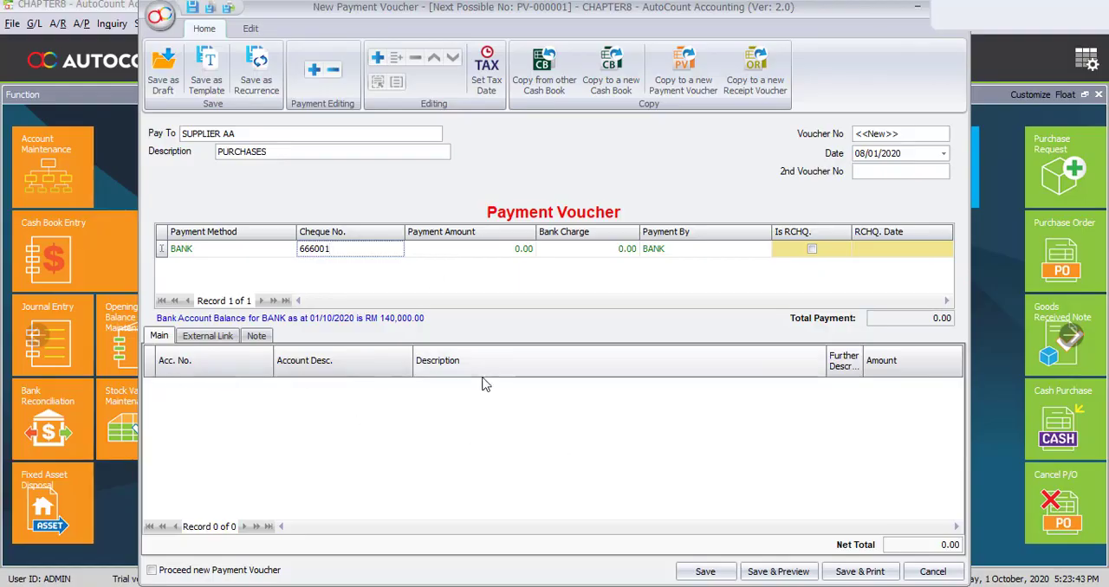
- Add a detail line to the voucher and assign it the PURCHASES - RAW MATERIALS account
{"action": "left_click", "coordinate": [378, 58]}
{"action": "left_click", "coordinate": [201, 390]}
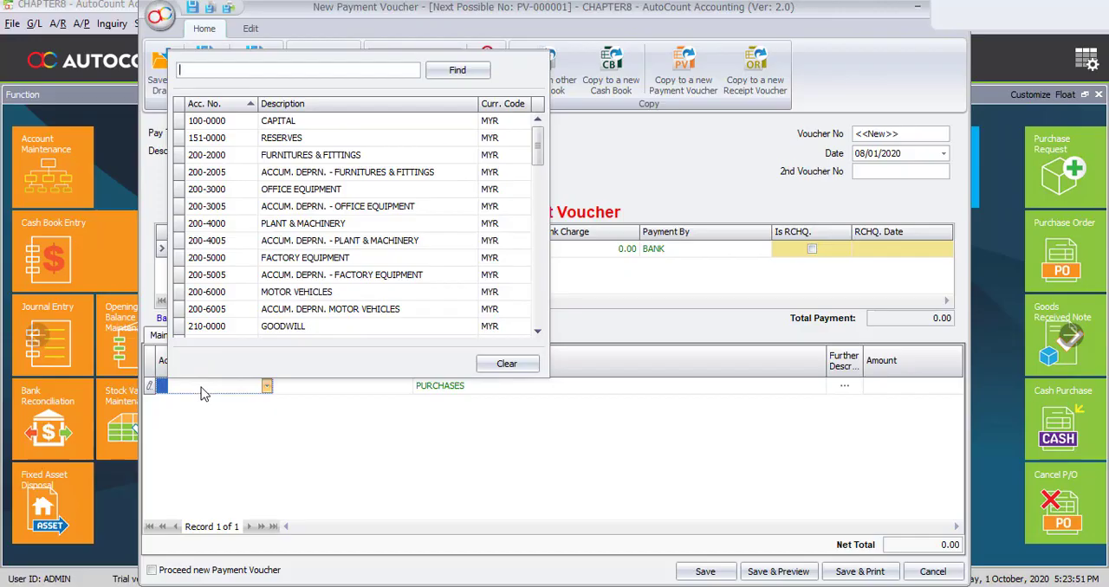
{"action": "type", "text": "PURC"}
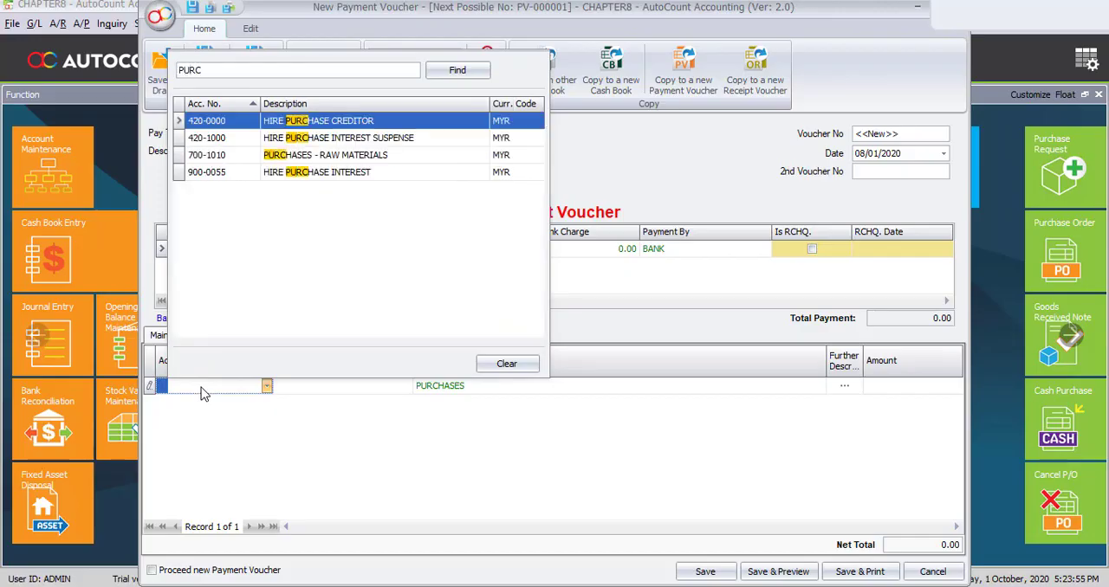
{"action": "type", "text": "HASE"}
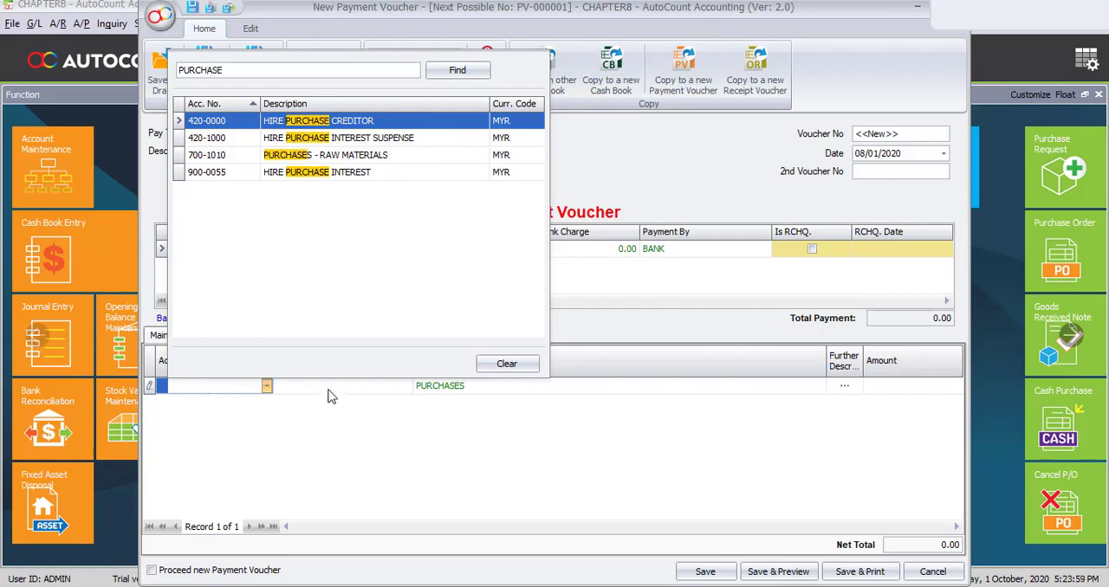
{"action": "left_click", "coordinate": [356, 160]}
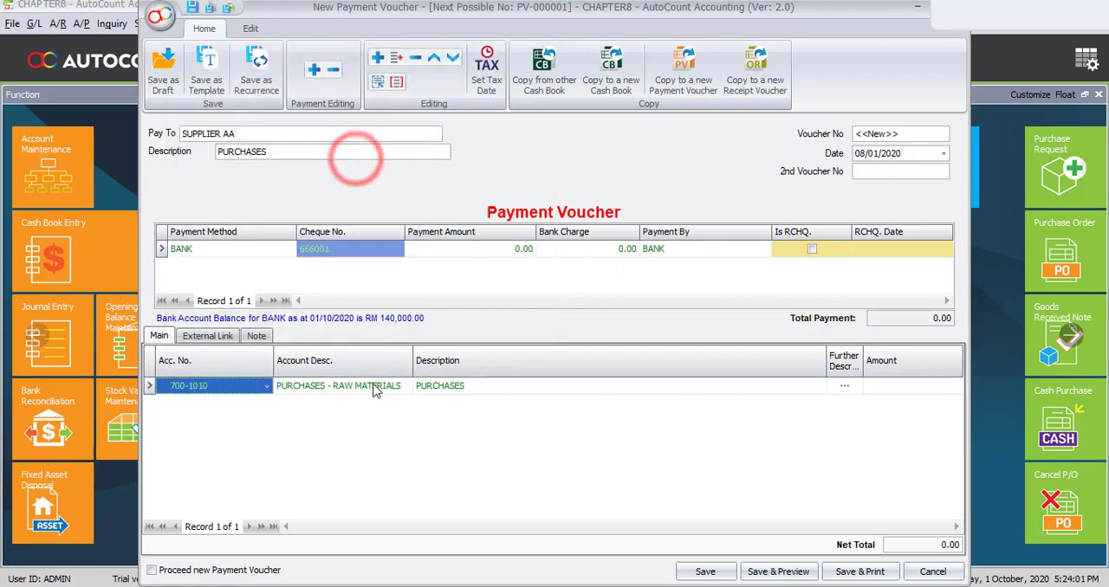
- Replace the raw materials line's description with ITEM A90 and set its amount to 5,000
{"action": "left_click", "coordinate": [492, 389]}
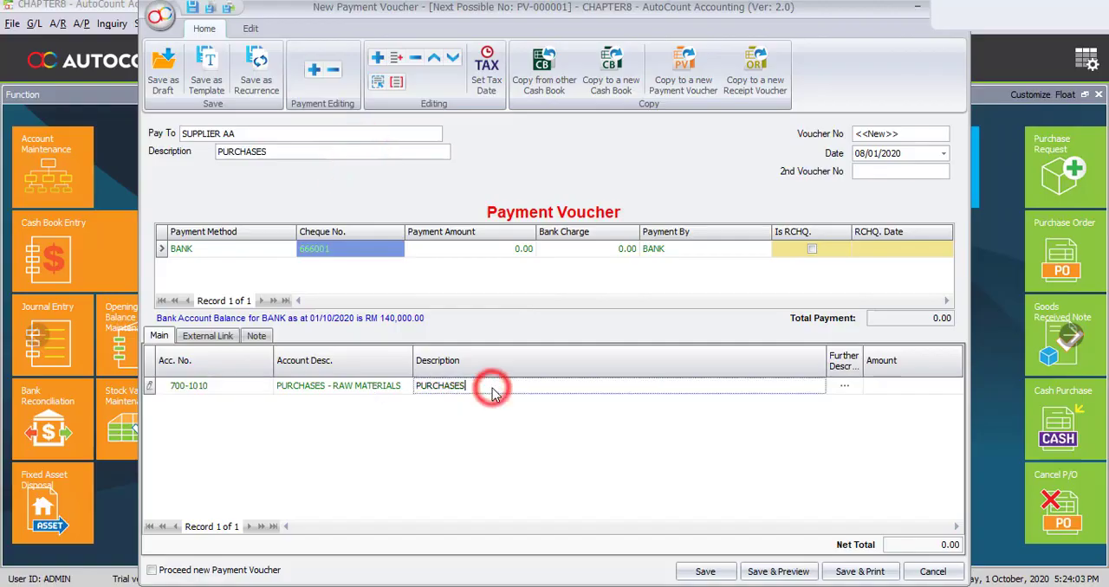
{"action": "left_click", "coordinate": [492, 389]}
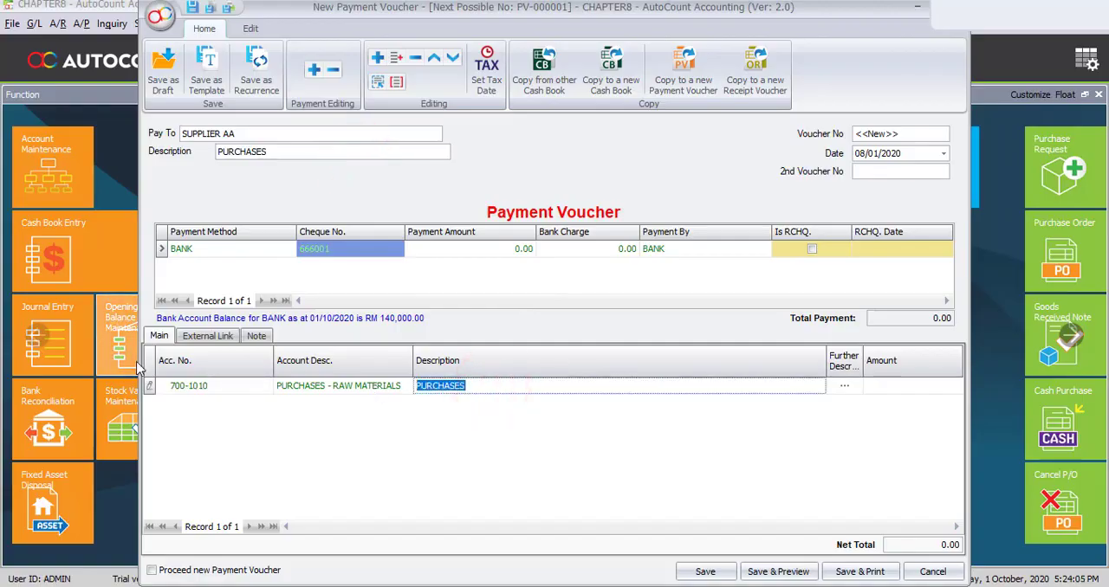
{"action": "type", "text": "ITEM A"}
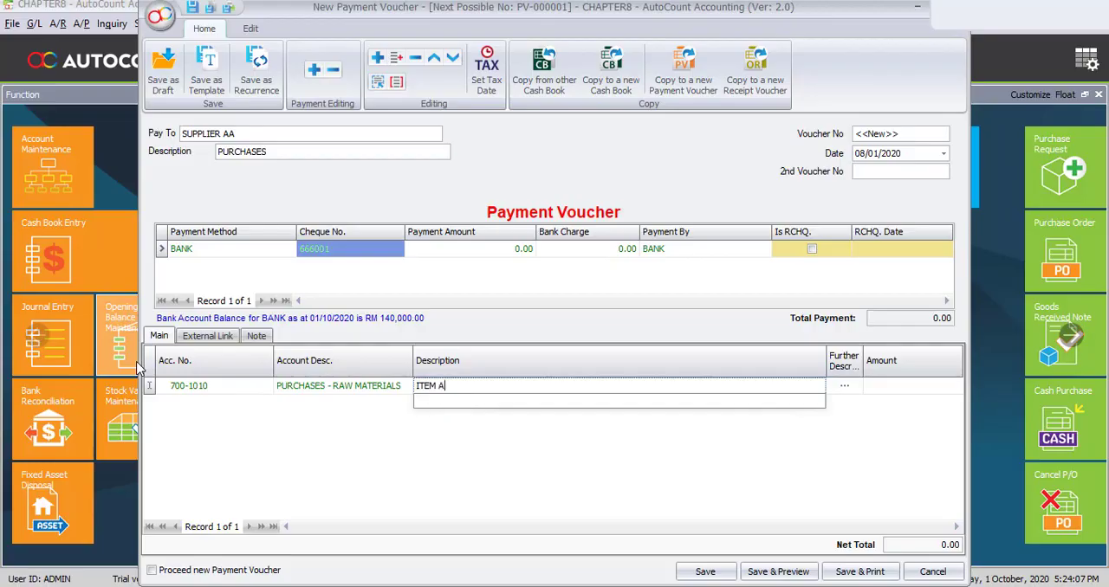
{"action": "type", "text": "90"}
{"action": "key", "text": "Return"}
{"action": "key", "text": "Return"}
{"action": "key", "text": "Return"}
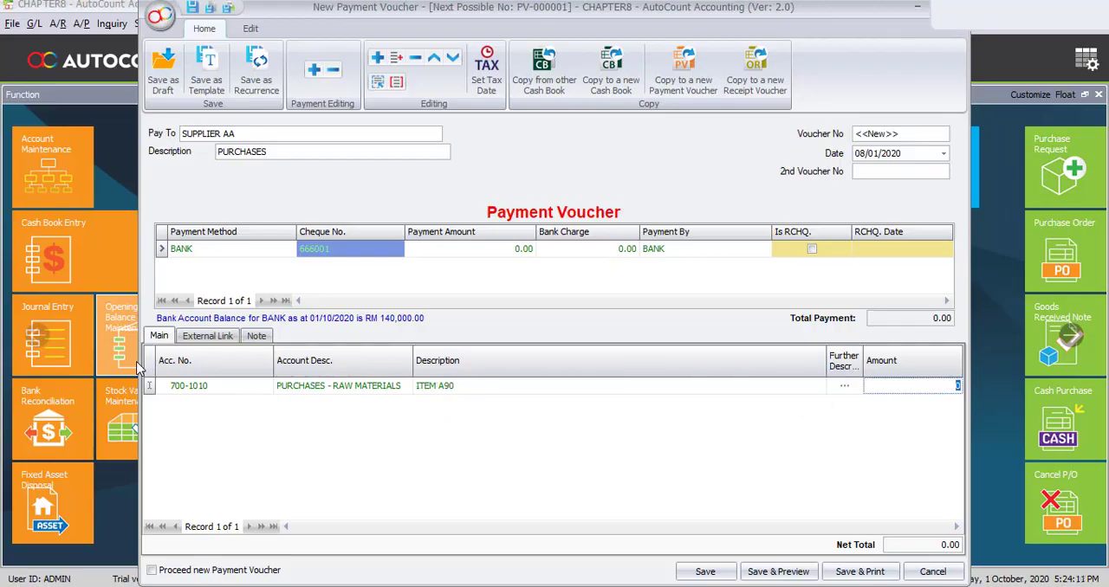
{"action": "type", "text": "5000"}
{"action": "key", "text": "Return"}
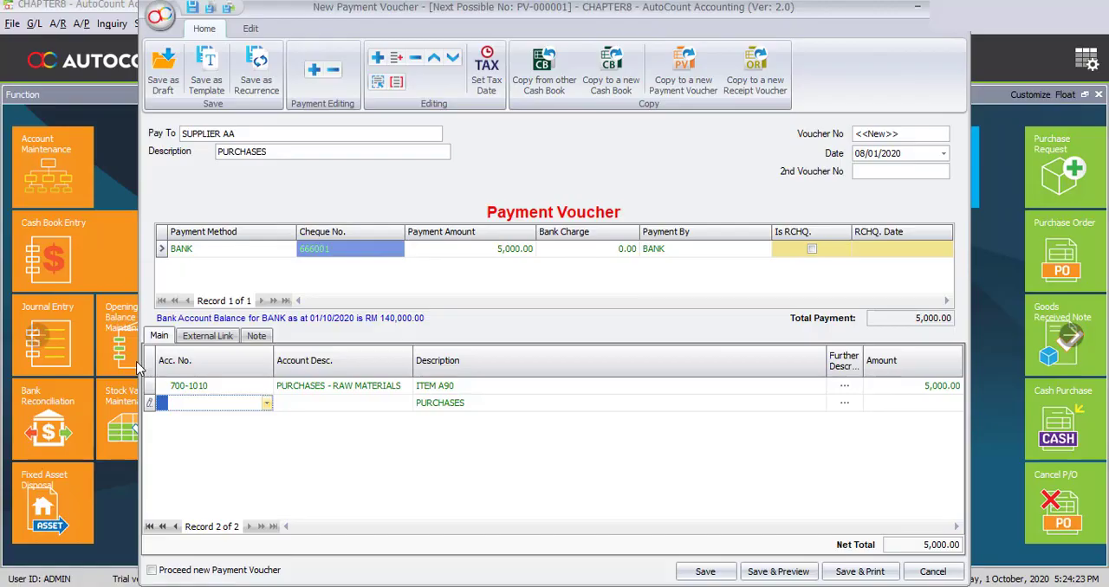
- Assign the CARRIAGE INWARDS account to the second detail line
{"action": "left_click", "coordinate": [194, 405]}
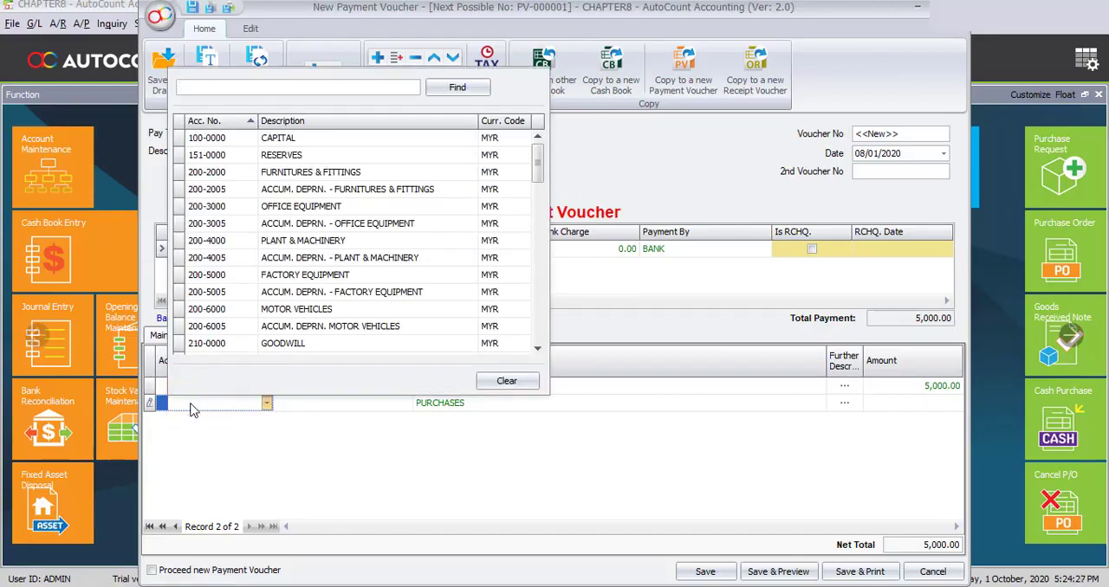
{"action": "type", "text": "CA"}
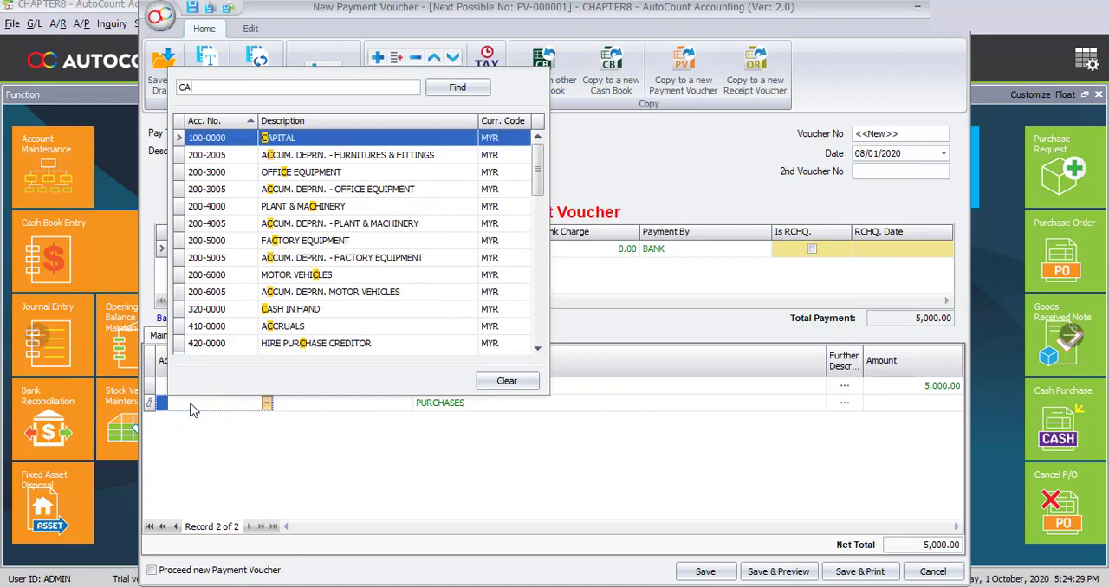
{"action": "type", "text": "RRIAGE"}
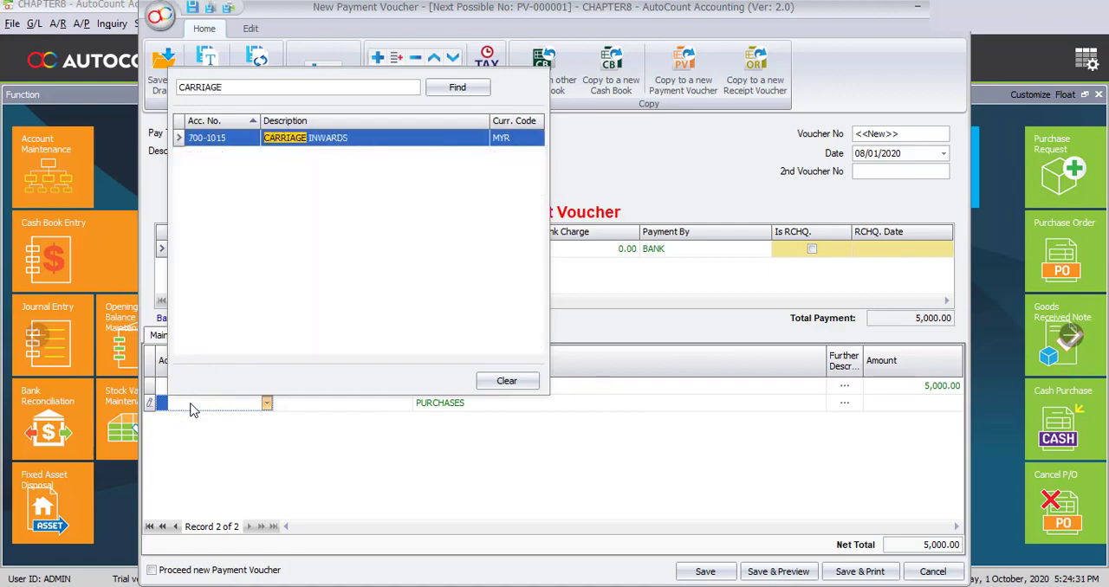
{"action": "key", "text": "Return"}
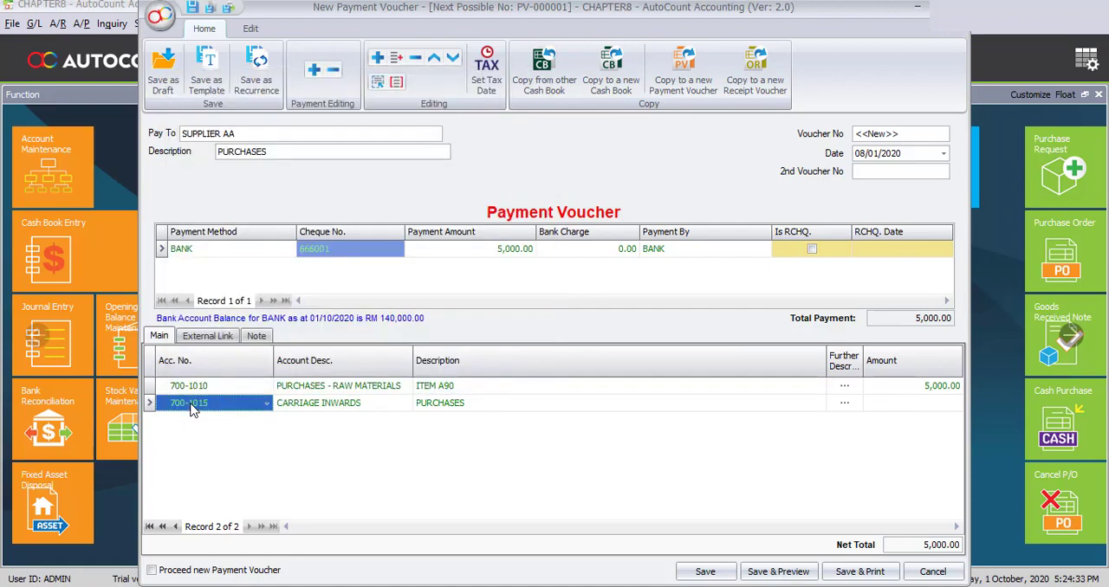
- Replace the carriage inwards line's description with LORRY 5T and set its amount to 500
{"action": "left_click", "coordinate": [435, 409]}
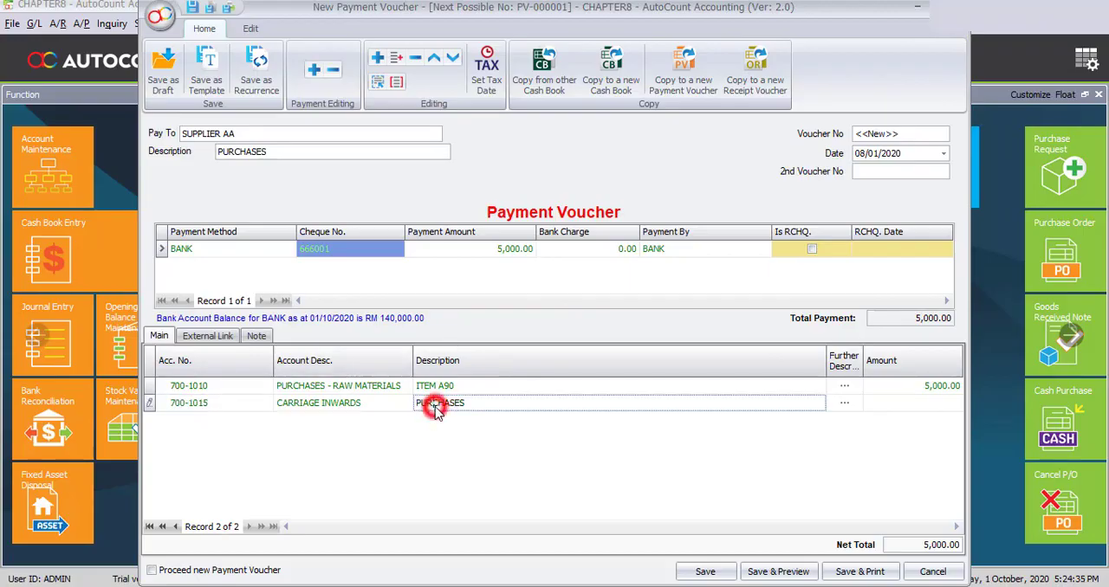
{"action": "double_click", "coordinate": [466, 404]}
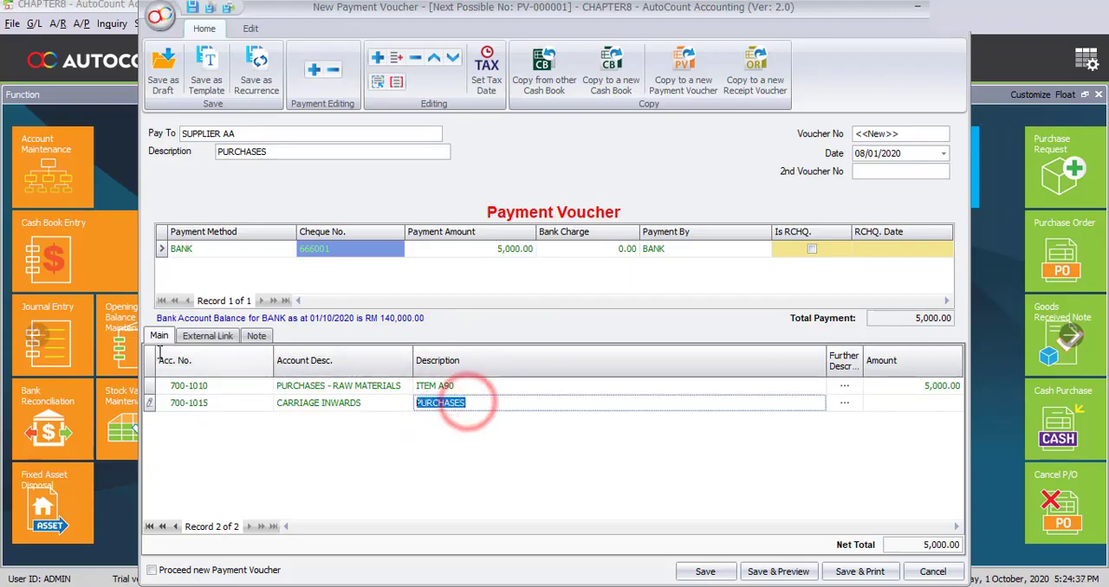
{"action": "type", "text": "LORRY"}
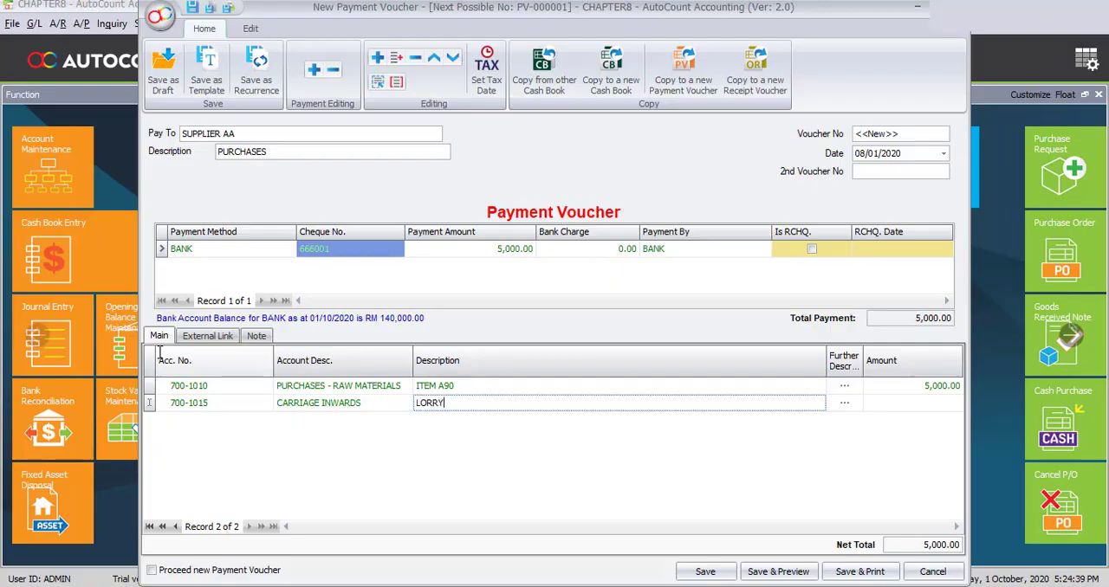
{"action": "type", "text": " 5T"}
{"action": "key", "text": "Tab"}
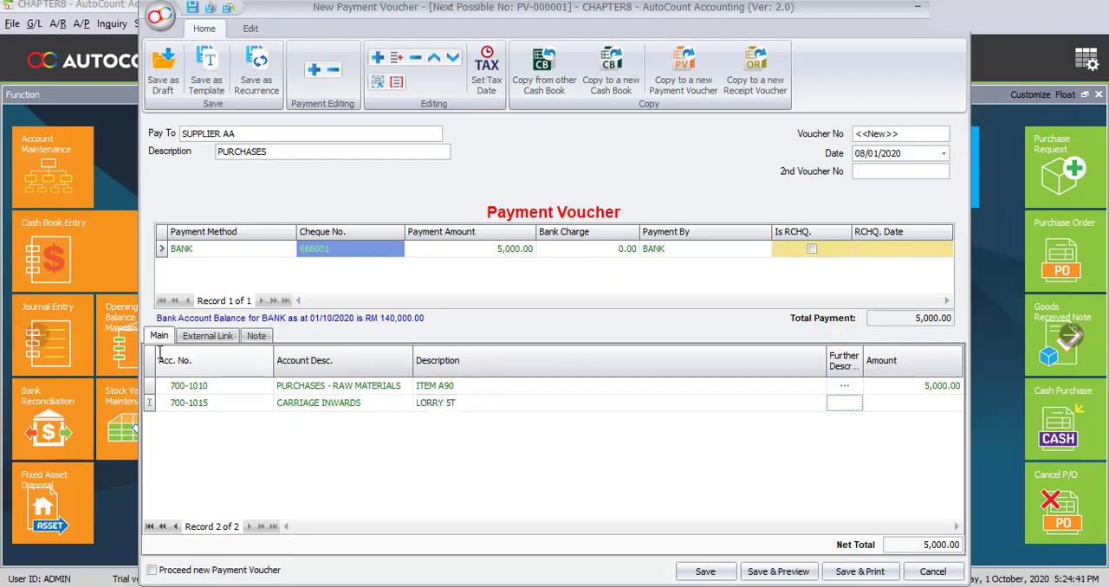
{"action": "key", "text": "Tab"}
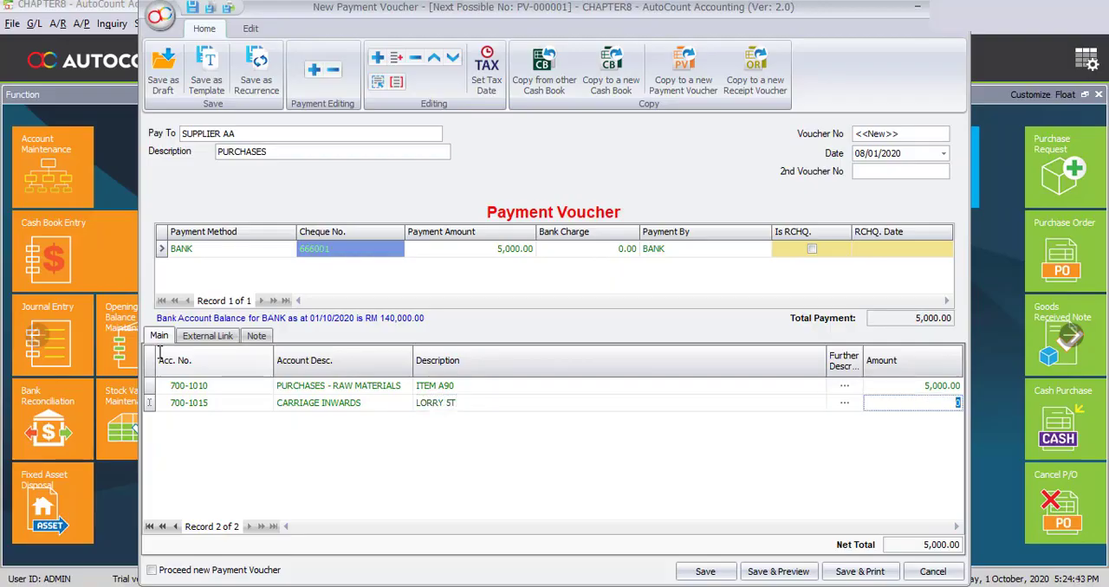
{"action": "type", "text": "500"}
{"action": "left_click", "coordinate": [529, 492]}
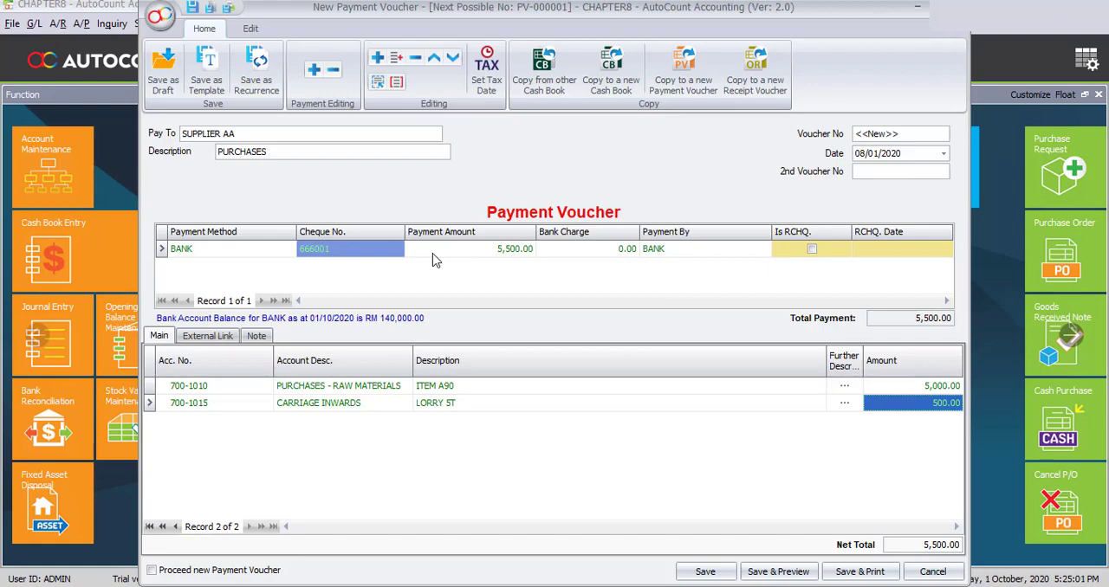
- Save the supplier voucher with the option to proceed to a new payment voucher enabled
{"action": "left_click", "coordinate": [152, 571]}
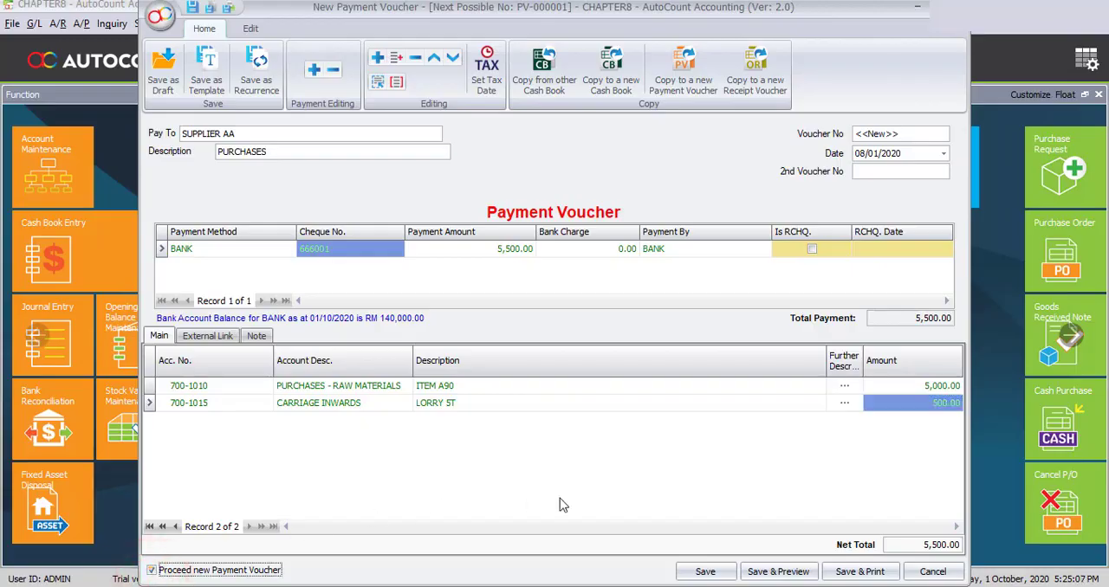
{"action": "left_click", "coordinate": [704, 571]}
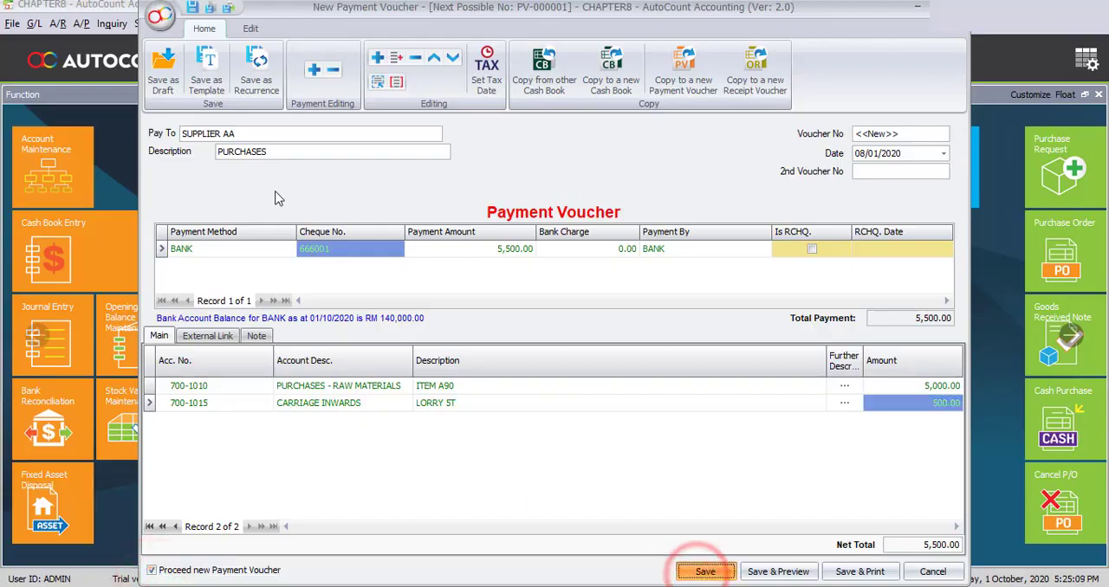
- Make the new voucher payable to STAFF with the description SALARY & WAGES
{"action": "left_click", "coordinate": [228, 133]}
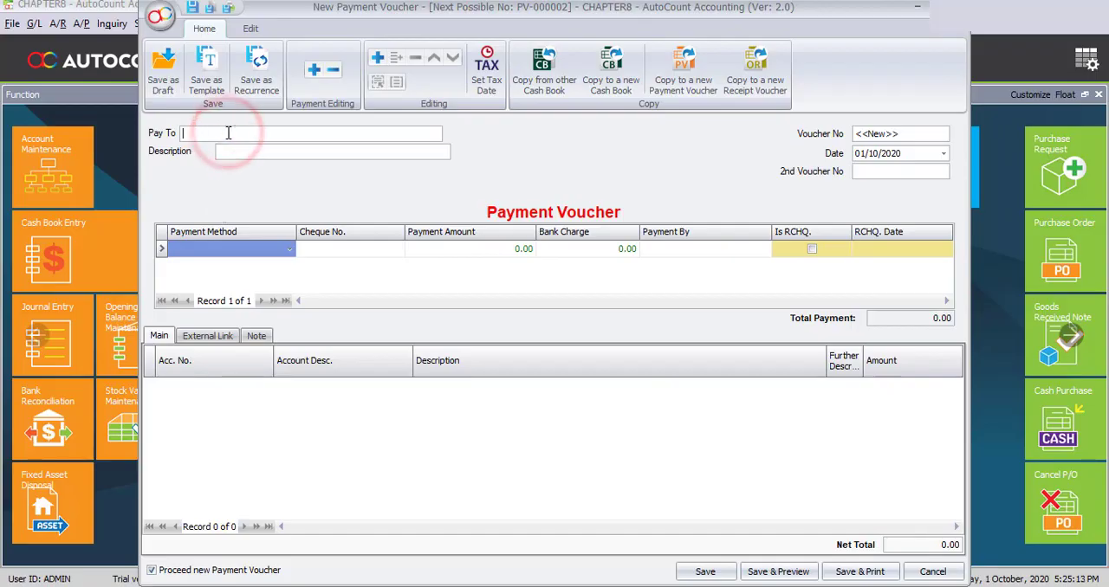
{"action": "type", "text": "STAFF"}
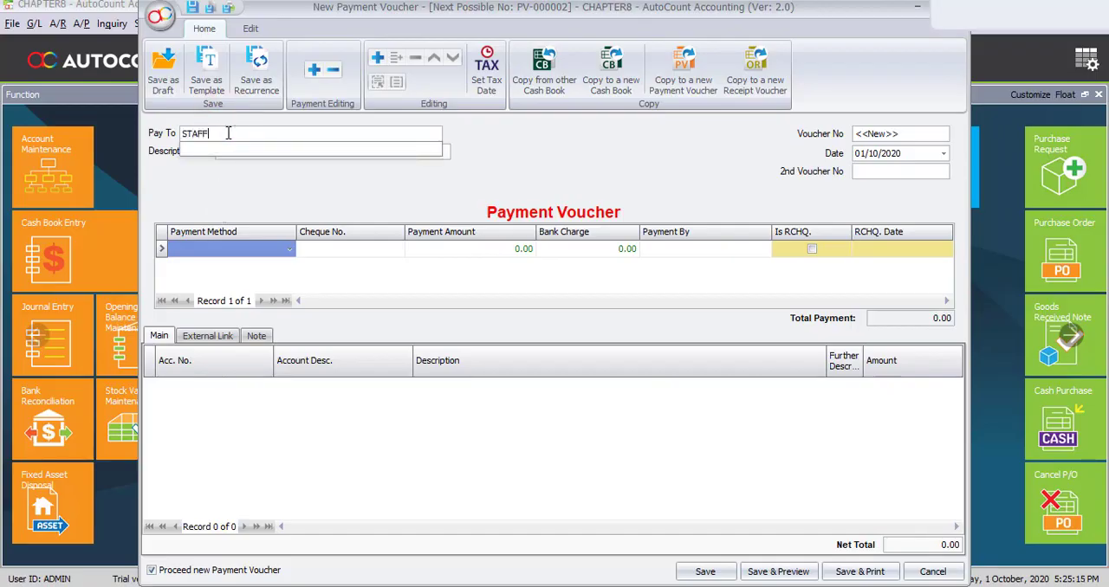
{"action": "key", "text": "Tab"}
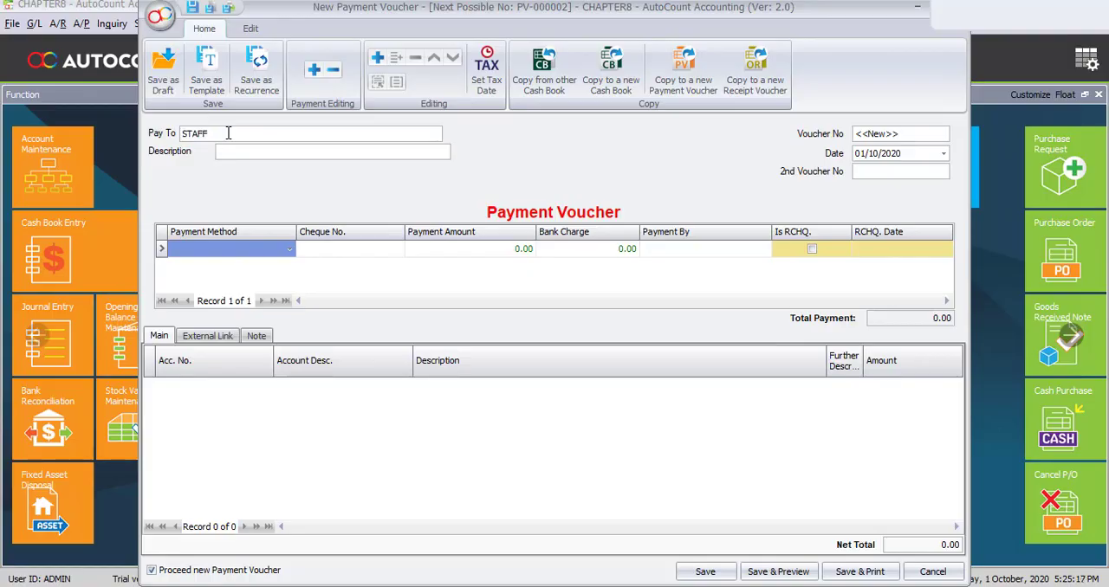
{"action": "type", "text": "SALARY & WAGES"}
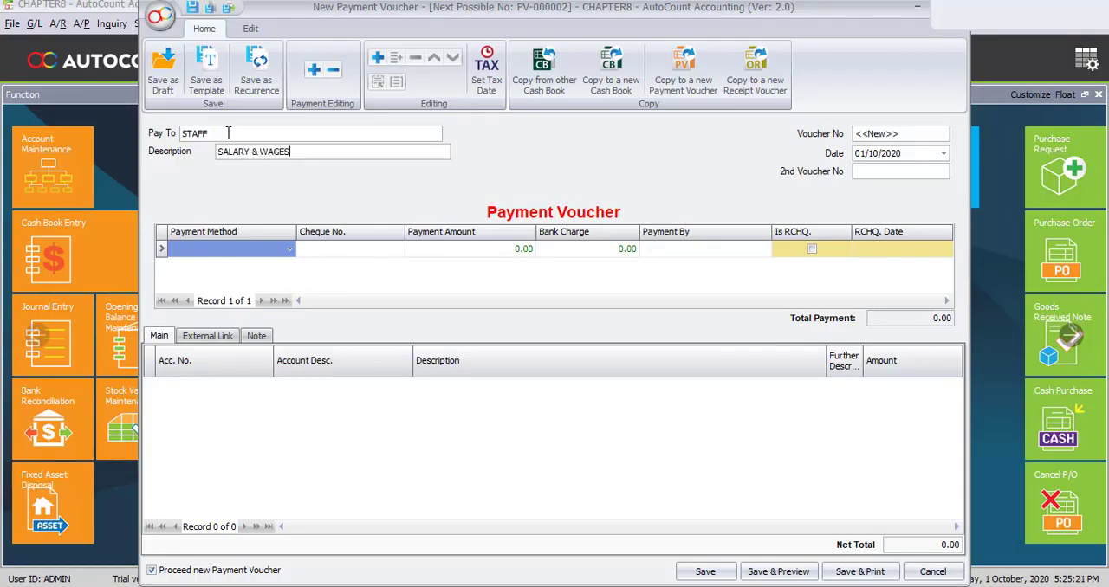
- Date the staff voucher 08/01/2020 and choose BANK as its payment method
{"action": "key", "text": "Tab"}
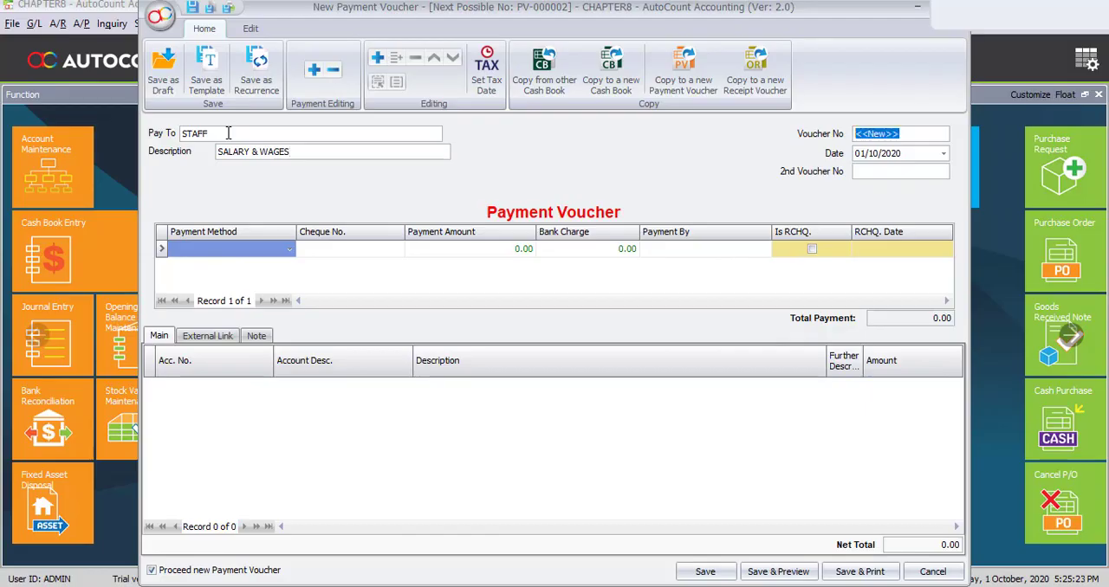
{"action": "key", "text": "Tab"}
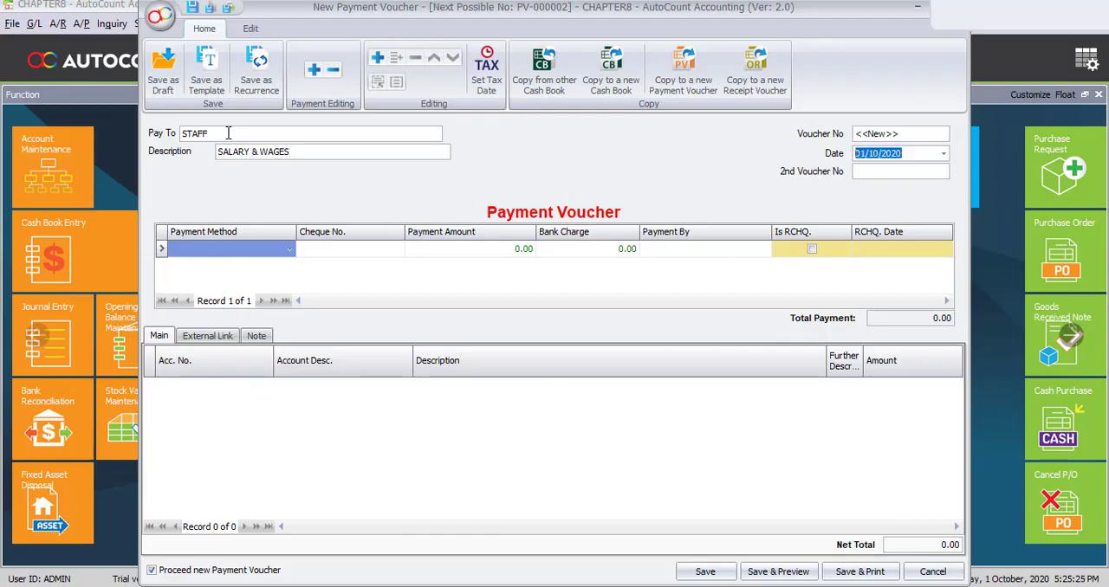
{"action": "type", "text": "0801"}
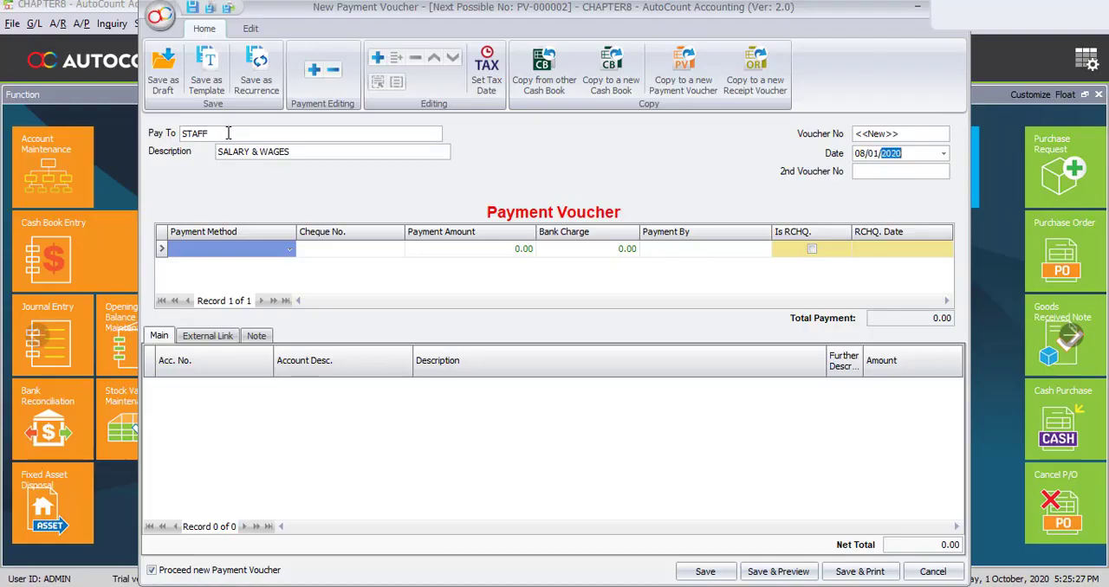
{"action": "left_click", "coordinate": [282, 252]}
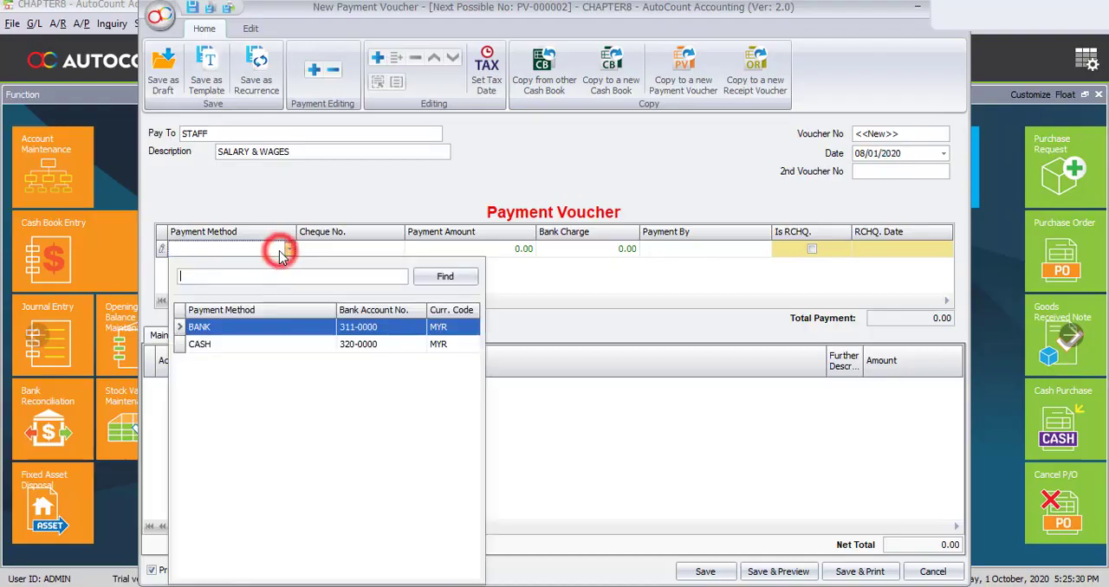
{"action": "left_click", "coordinate": [201, 329]}
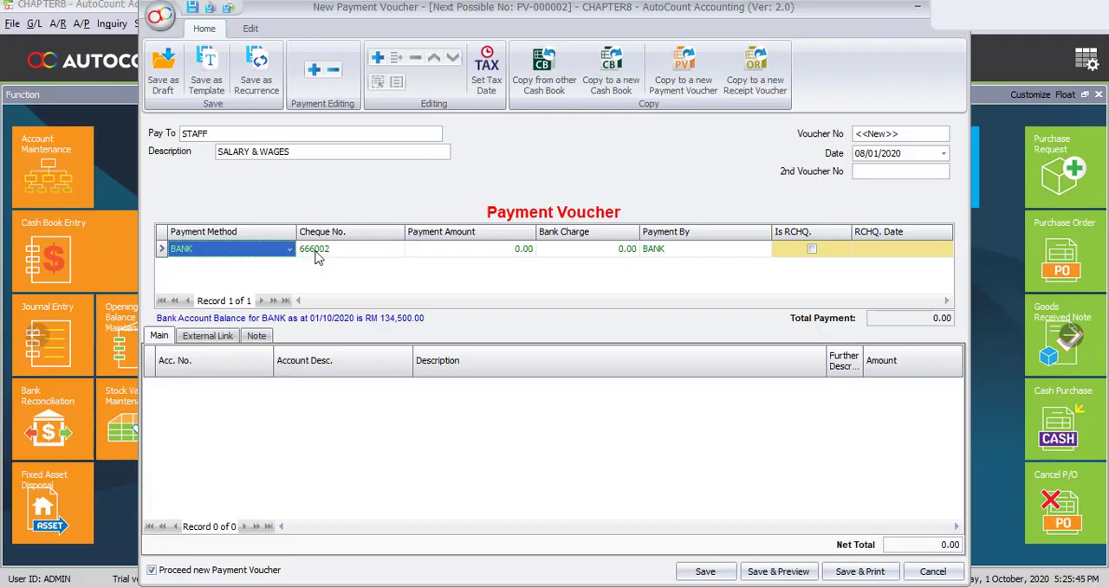
- Add a detail line to the staff voucher and assign it the PRODUCTION WAGES account
{"action": "left_click", "coordinate": [376, 57]}
{"action": "left_click", "coordinate": [224, 387]}
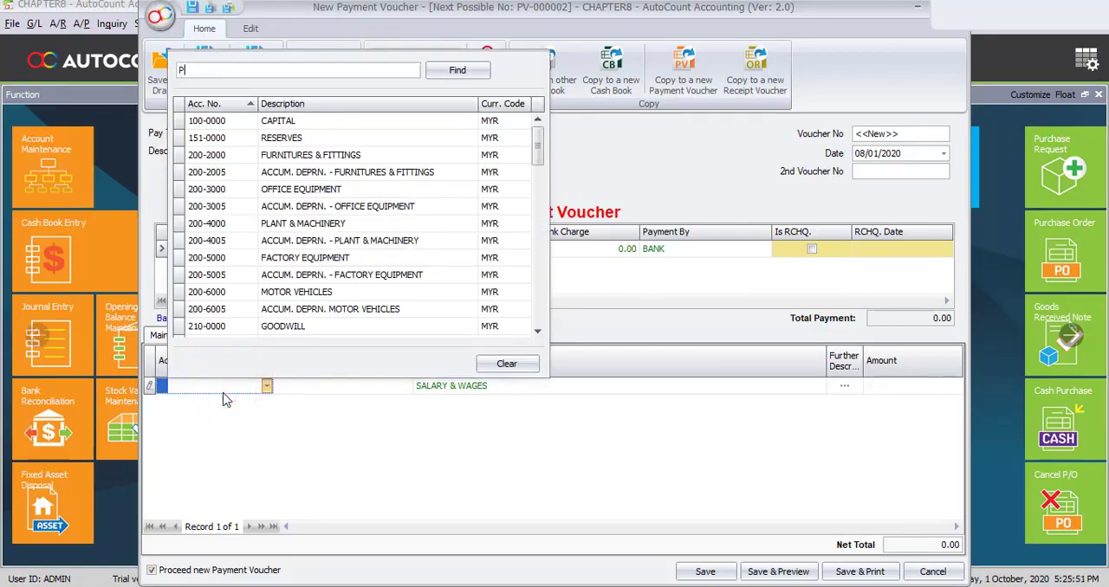
{"action": "type", "text": "RO"}
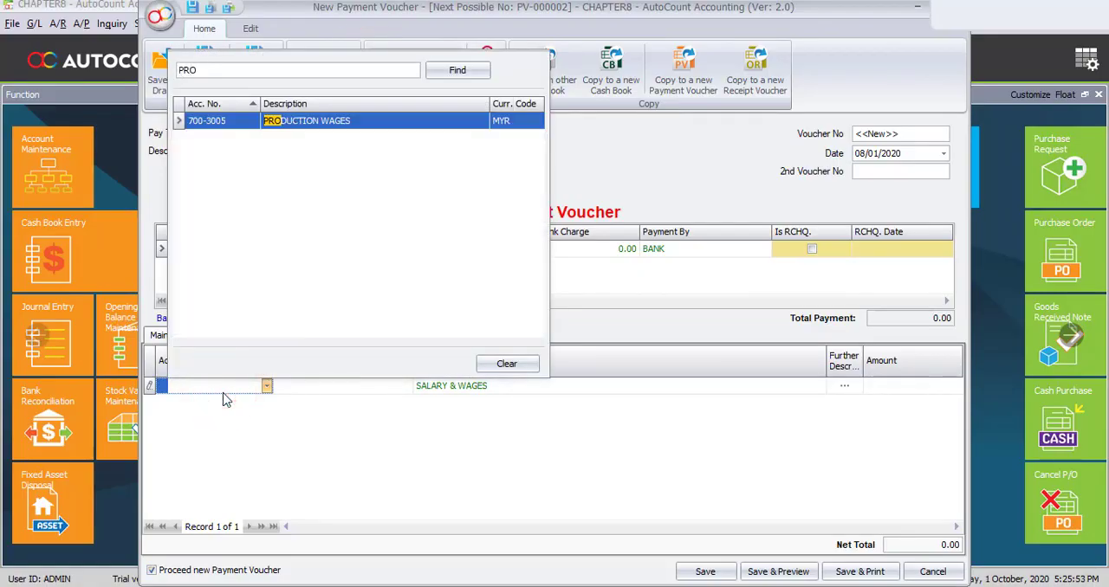
{"action": "key", "text": "Return"}
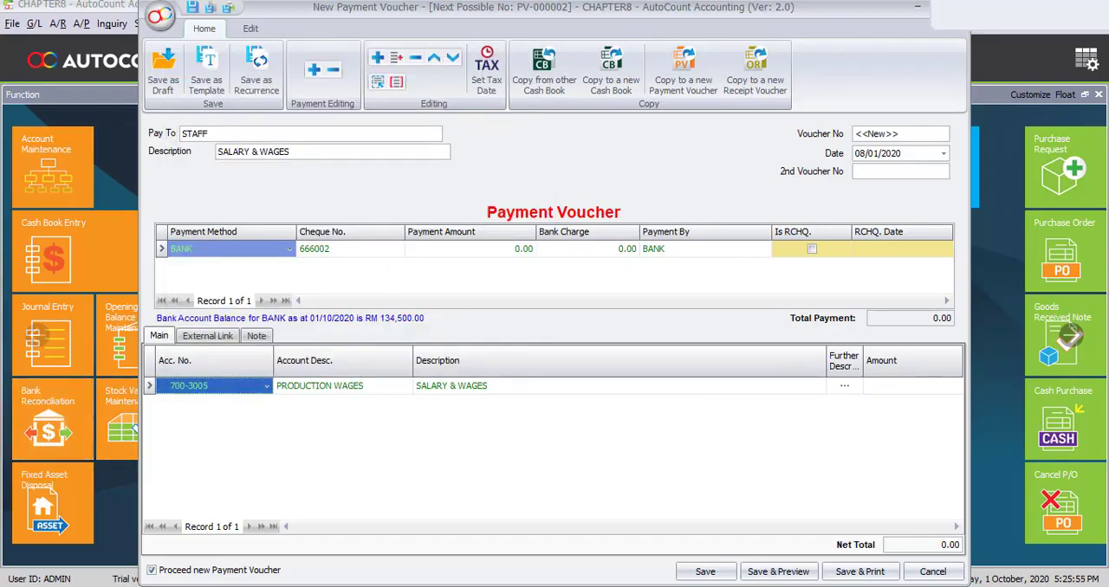
- Change the production wages line's description to WAGES-JAN and enter an amount of 3000
{"action": "left_click_drag", "start_coordinate": [452, 391], "coordinate": [234, 385]}
{"action": "key", "text": "BackSpace"}
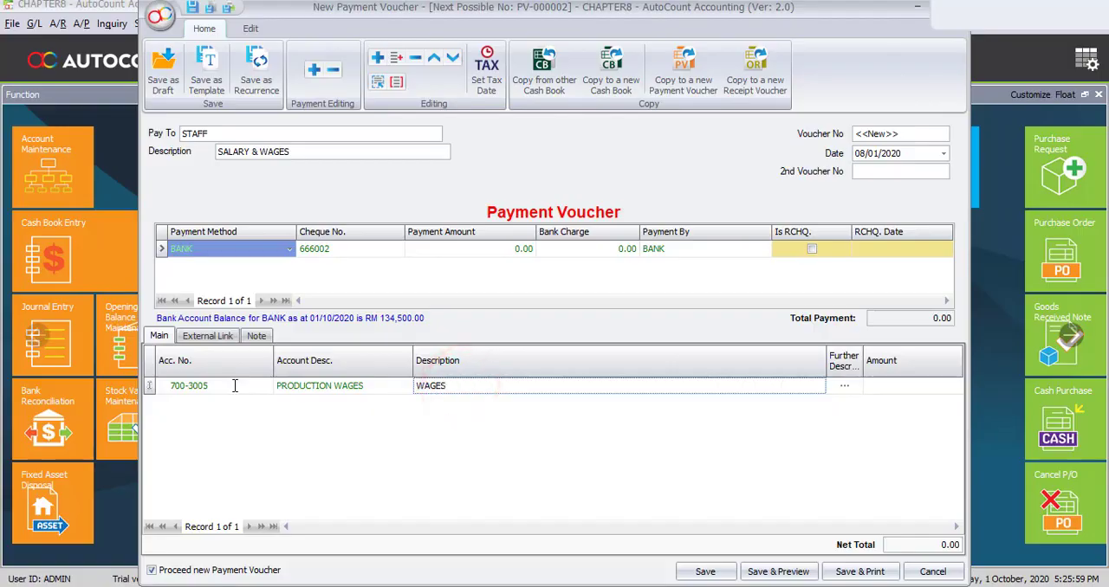
{"action": "left_click", "coordinate": [505, 388]}
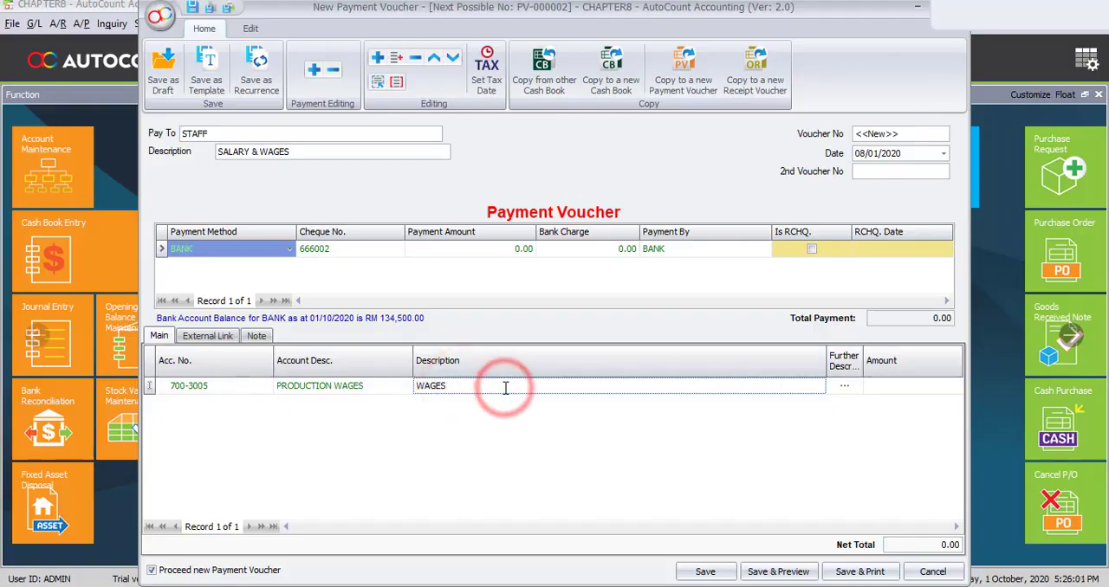
{"action": "type", "text": "-JAN"}
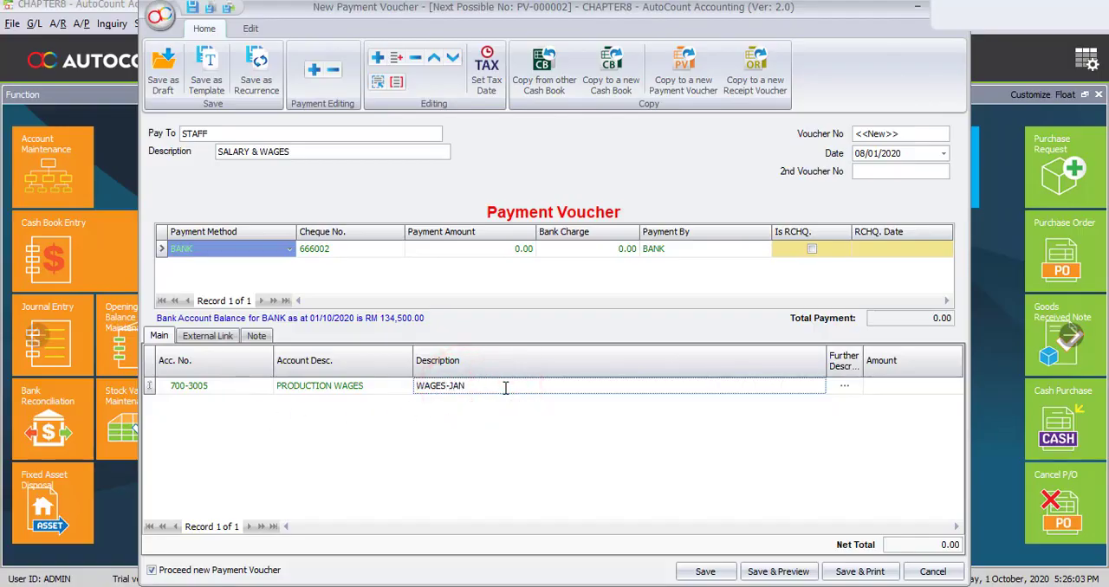
{"action": "key", "text": "Tab"}
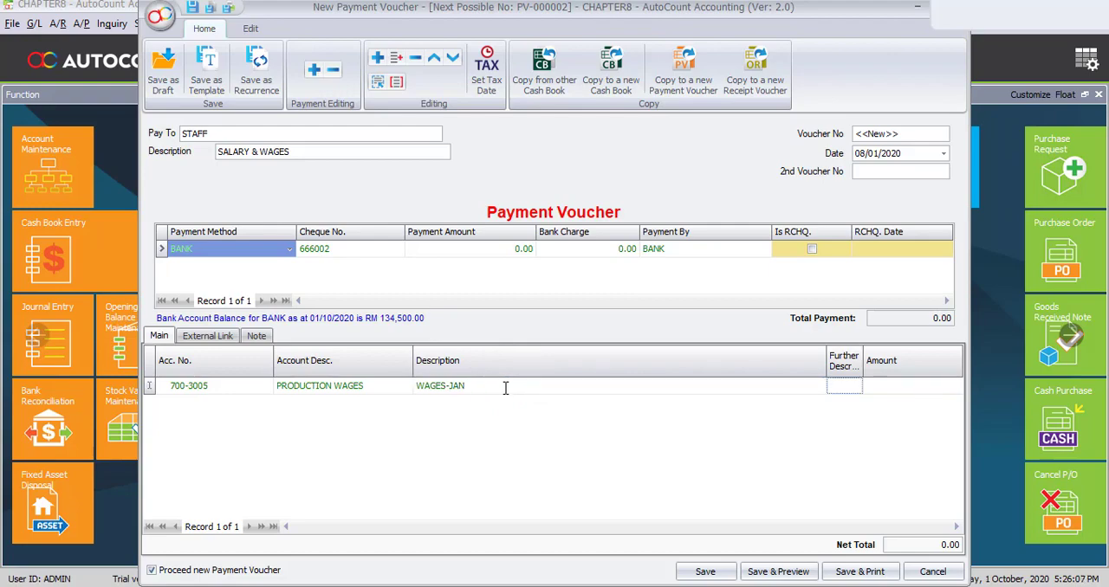
{"action": "left_click", "coordinate": [889, 390]}
{"action": "type", "text": "3000"}
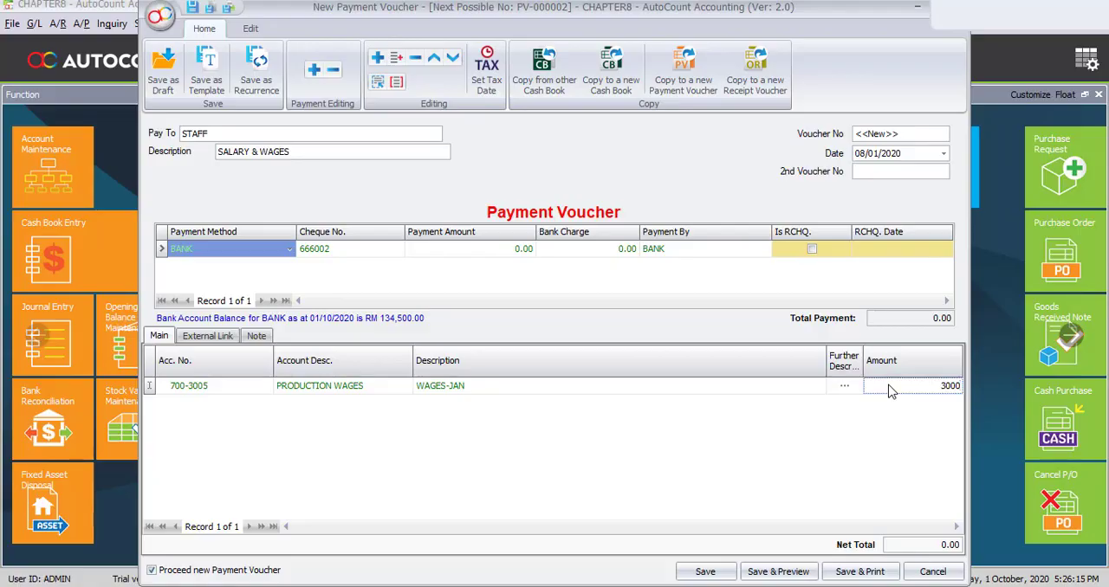
- Add a second detail line to the staff voucher using the STAFF SALARIES & ALLOWANCES account
{"action": "key", "text": "Return"}
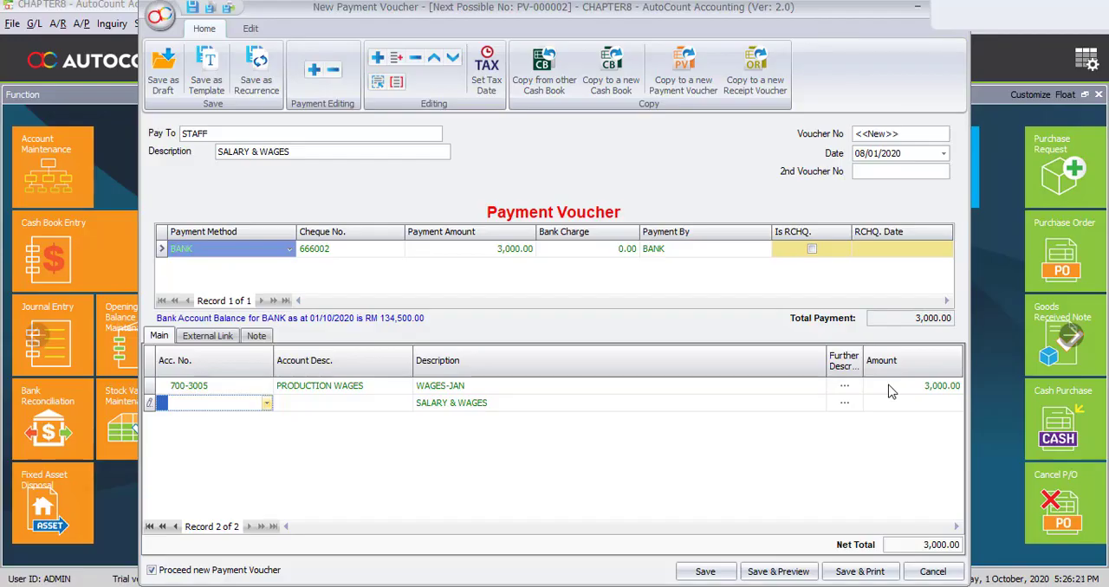
{"action": "type", "text": "STAFF"}
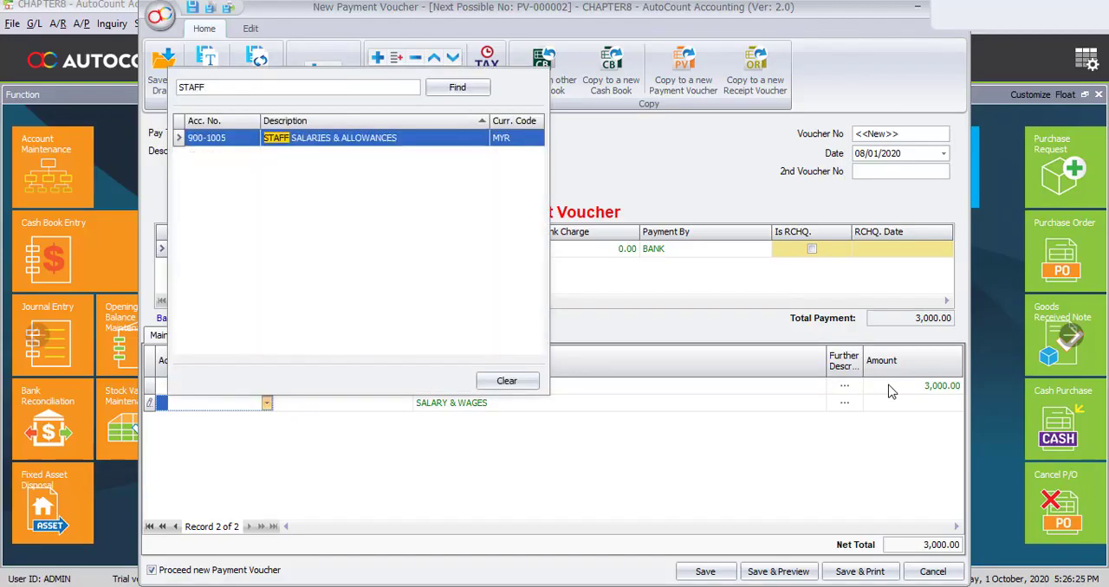
{"action": "key", "text": "Return"}
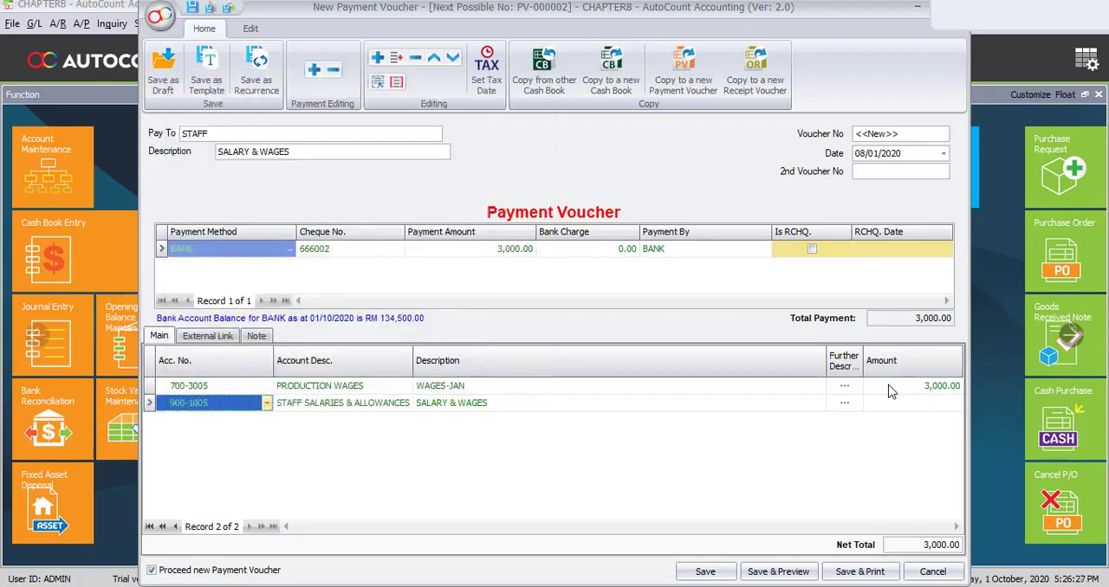
- Replace the staff salaries line's description with SALARY-JAN and set its amount to 2000
{"action": "key", "text": "Tab"}
{"action": "key", "text": "Tab"}
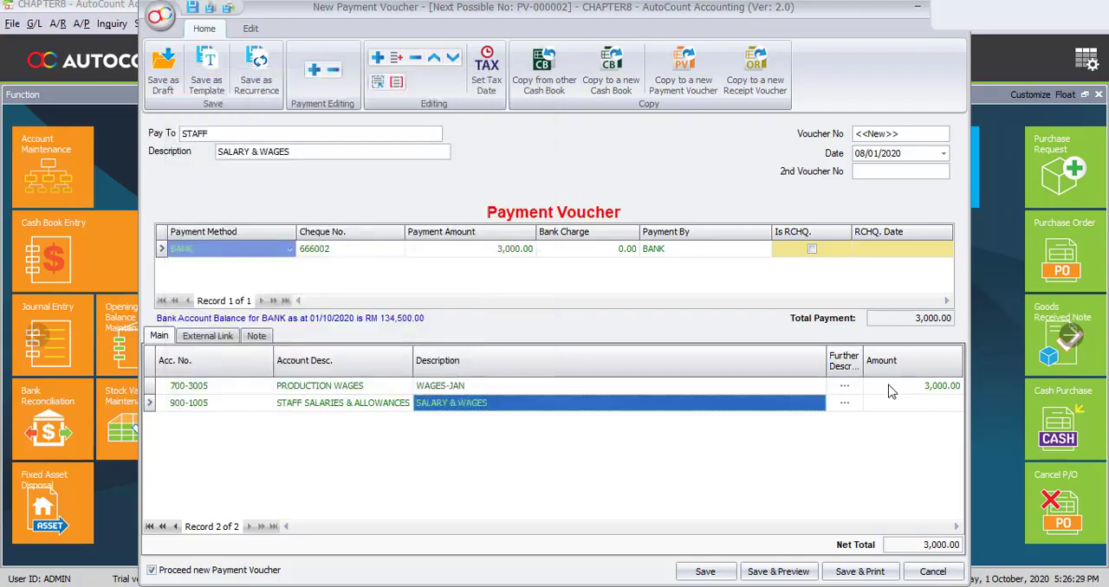
{"action": "type", "text": "SALAR"}
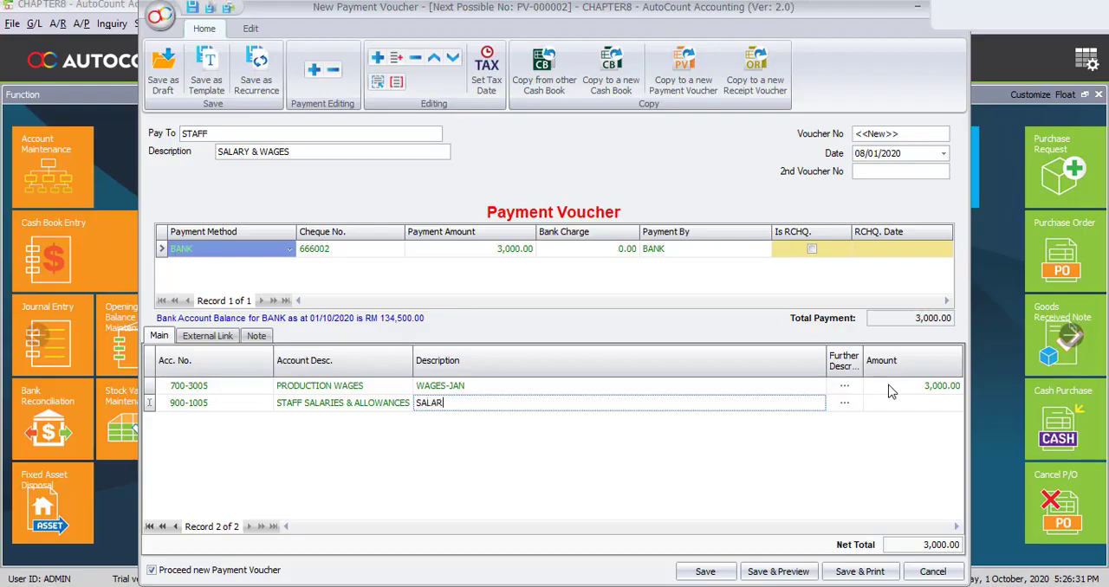
{"action": "type", "text": "Y-JAN"}
{"action": "key", "text": "Tab"}
{"action": "key", "text": "Tab"}
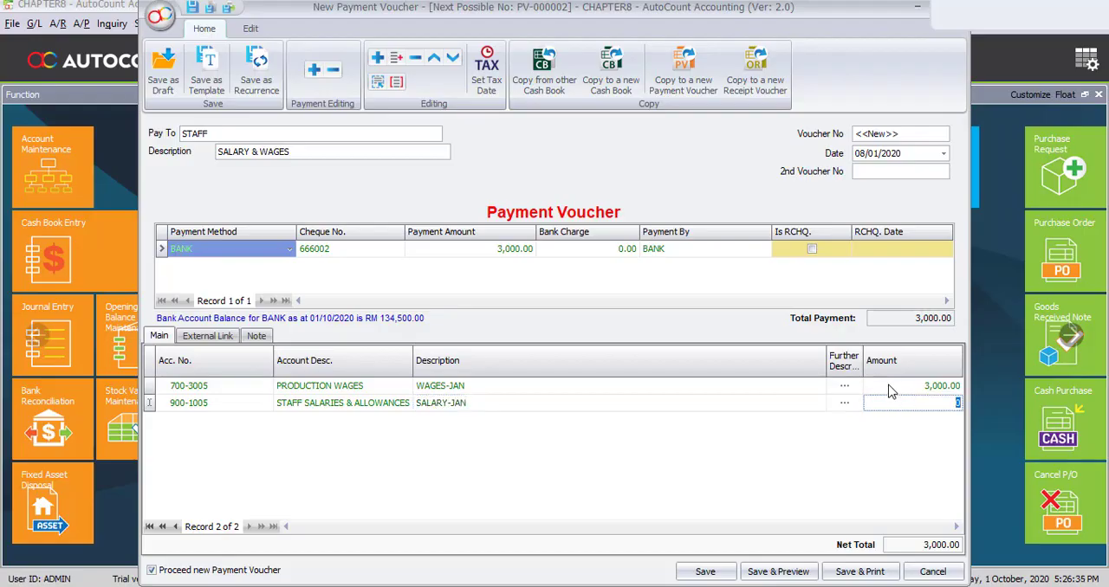
{"action": "type", "text": "2000"}
{"action": "left_click", "coordinate": [509, 482]}
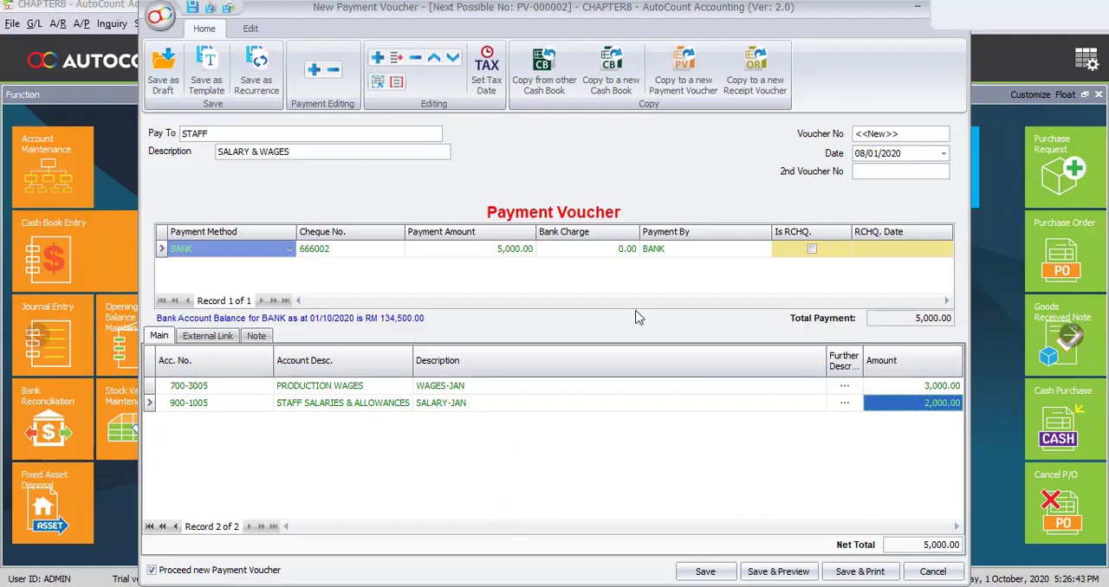
- Save the staff voucher and fill in the new voucher's payee name and the description RENTAL-JAN
{"action": "left_click", "coordinate": [703, 571]}
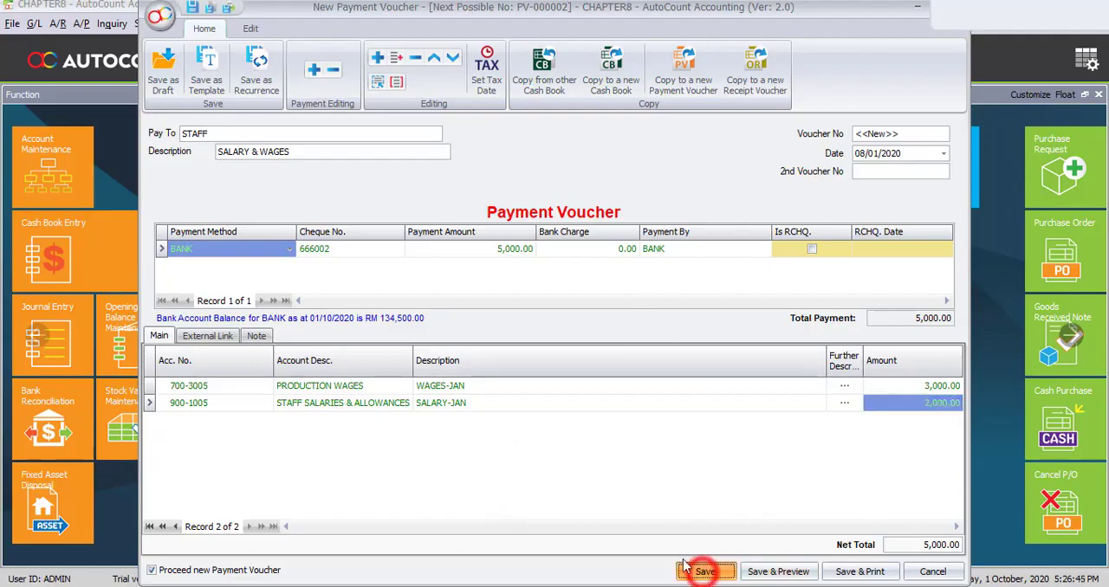
{"action": "left_click", "coordinate": [280, 136]}
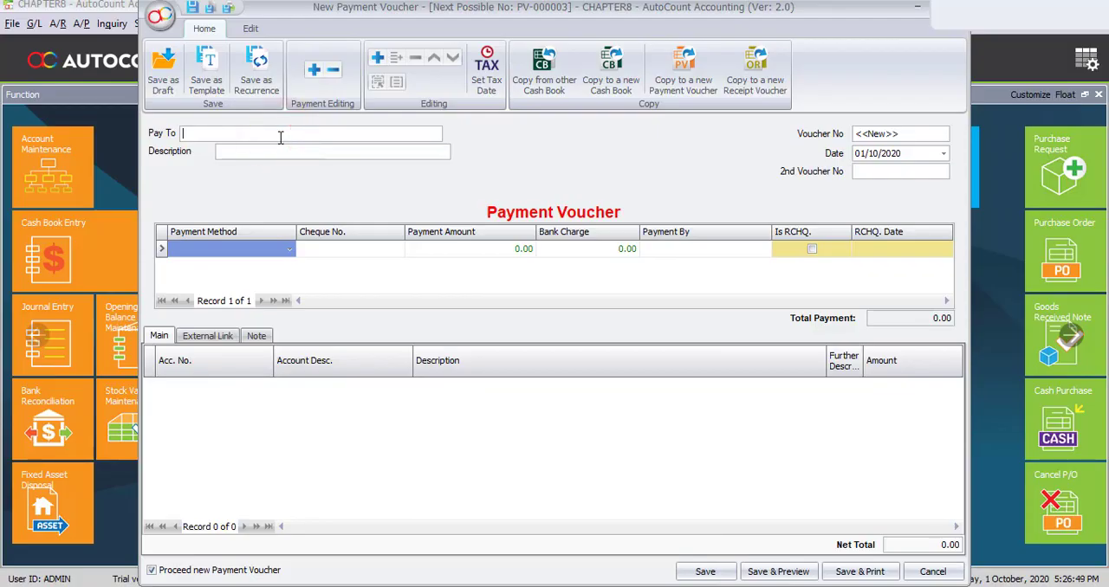
{"action": "type", "text": "NAZEL"}
{"action": "type", "text": "RENTAL"}
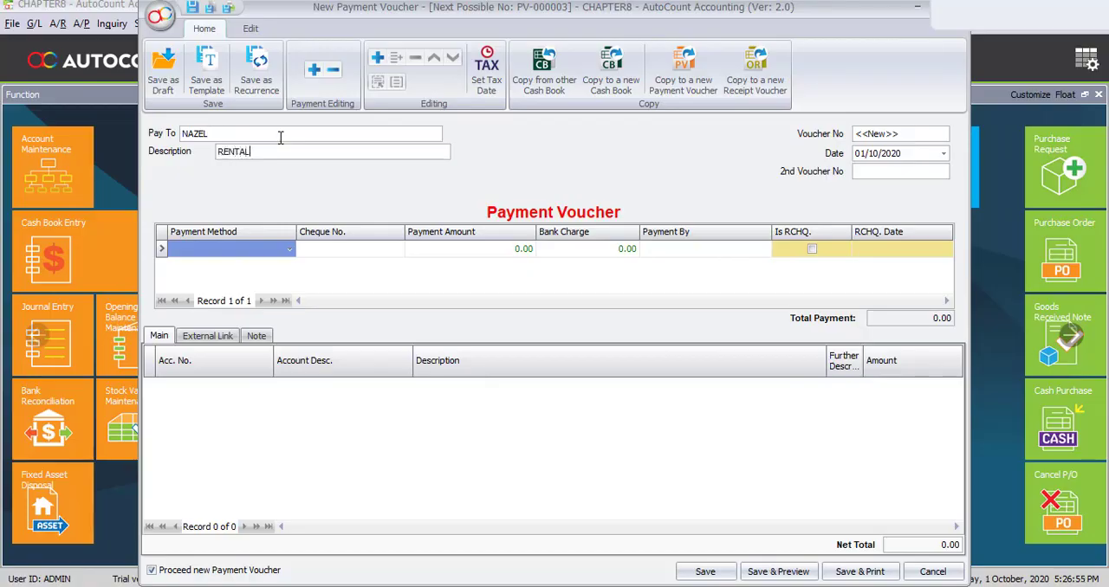
{"action": "type", "text": "-JAN"}
- Set the rental voucher's date to 08/01/2020 and its payment method to BANK
{"action": "key", "text": "Tab"}
{"action": "key", "text": "Tab"}
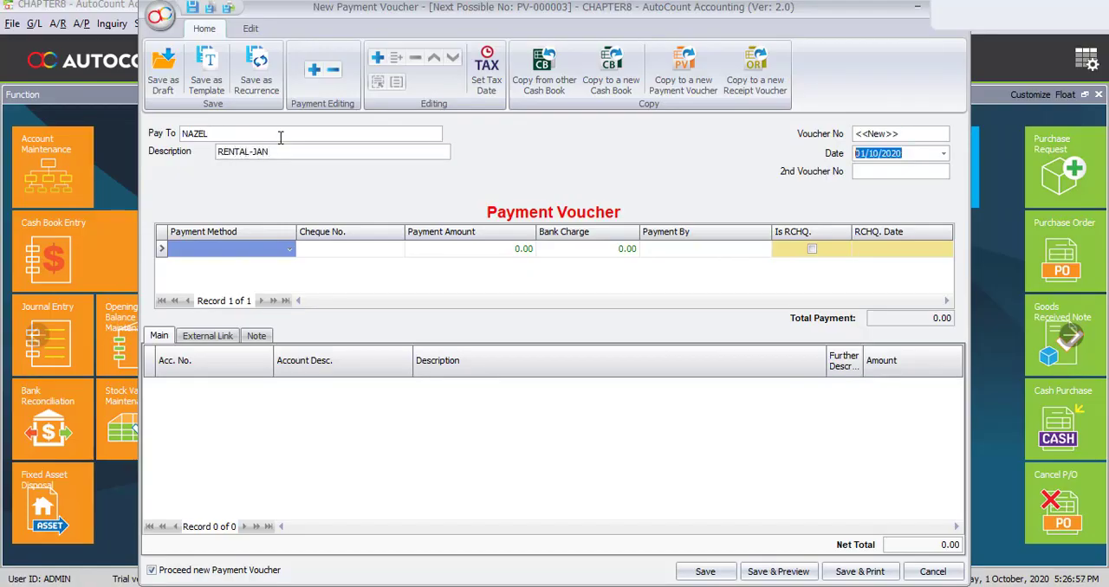
{"action": "type", "text": "0801"}
{"action": "left_click", "coordinate": [279, 250]}
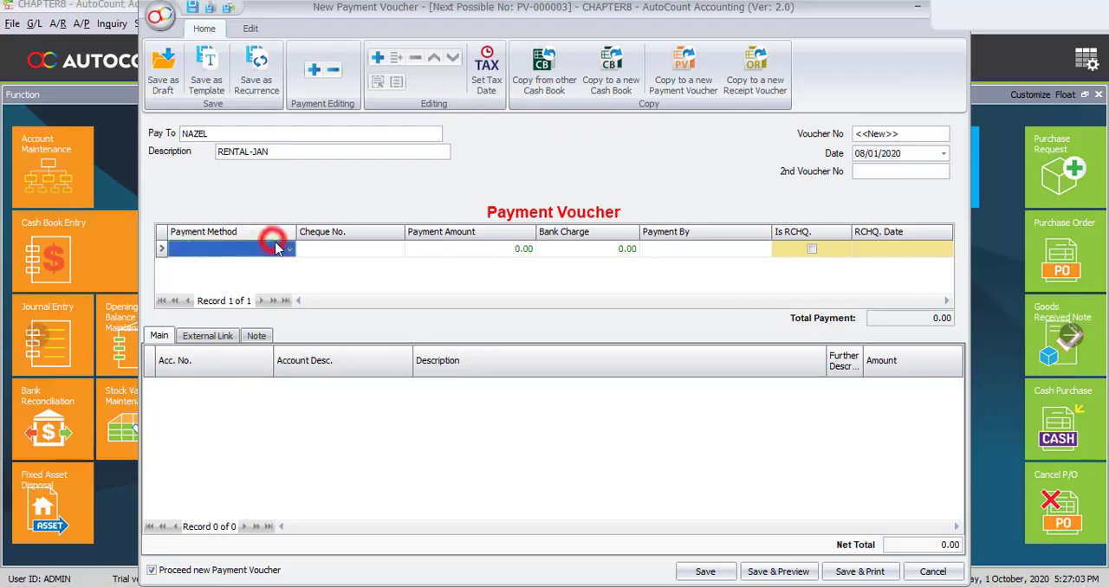
{"action": "left_click", "coordinate": [218, 326]}
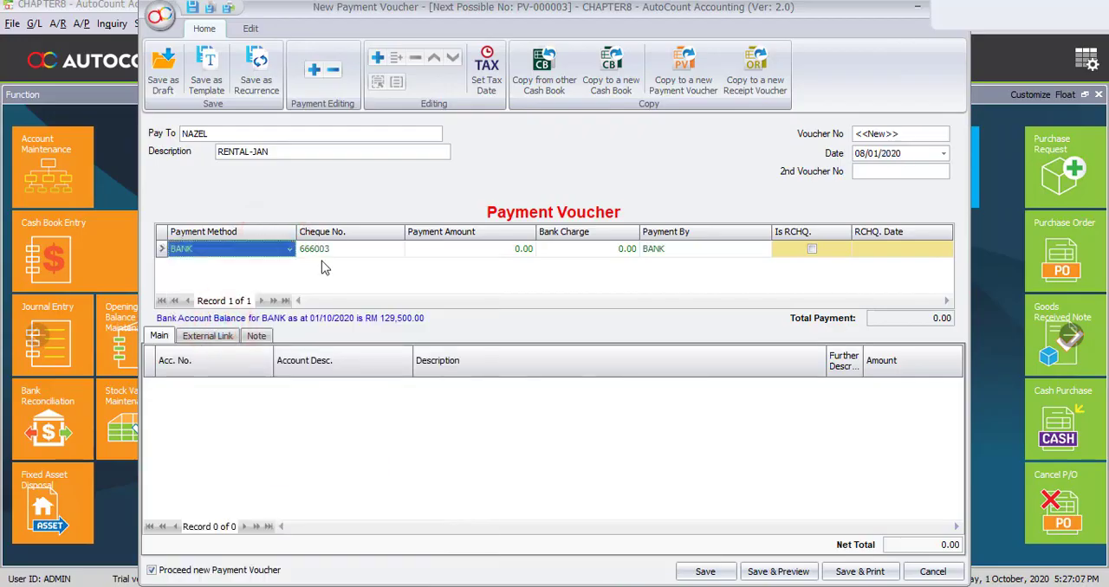
- Add a detail line to the rental voucher and assign it the FACTORY RENTAL account
{"action": "left_click", "coordinate": [379, 59]}
{"action": "left_click", "coordinate": [208, 386]}
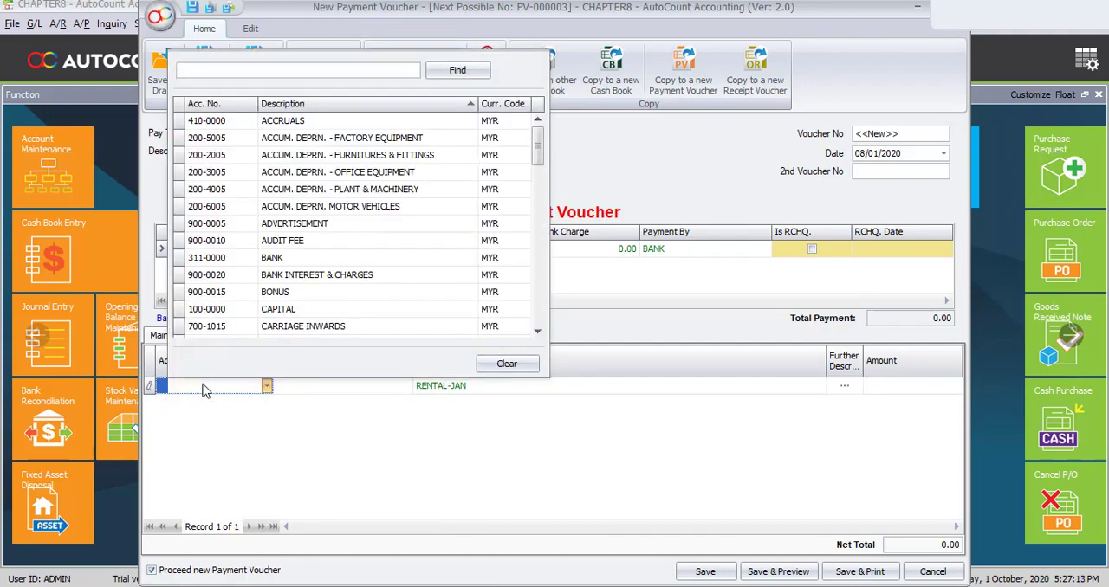
{"action": "type", "text": "FACTORY"}
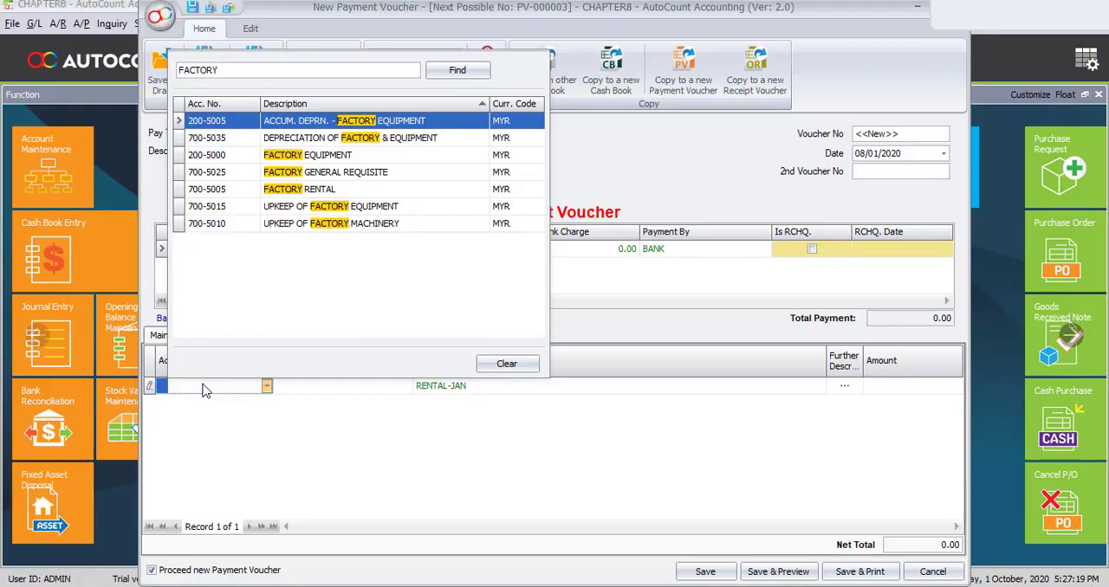
{"action": "left_click", "coordinate": [339, 187]}
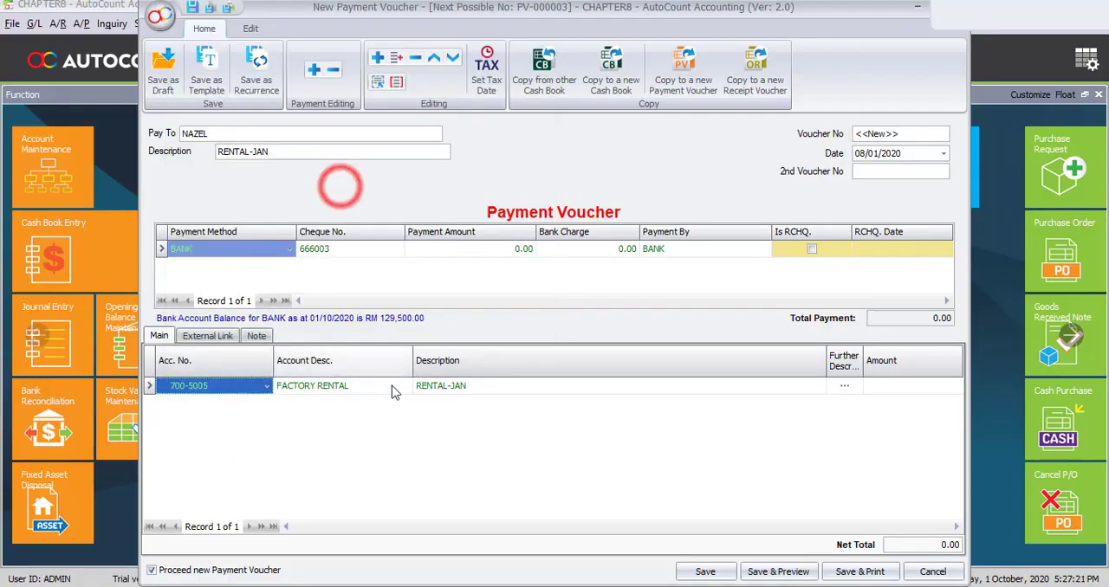
- Replace the factory rental line's description with FACTORY RENTAL and set its amount to 2500
{"action": "left_click", "coordinate": [510, 385]}
{"action": "double_click", "coordinate": [510, 386]}
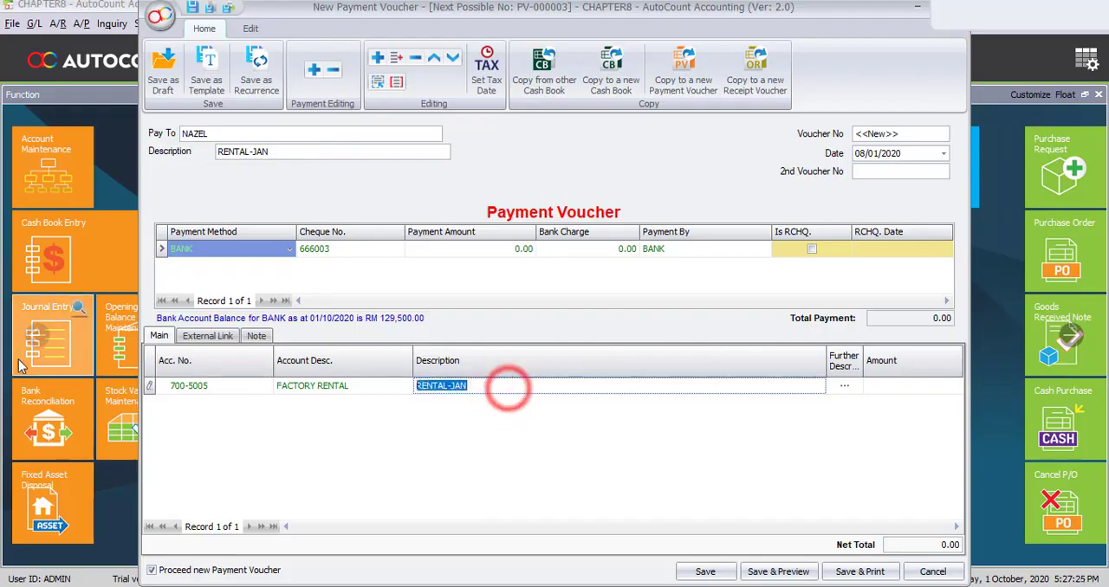
{"action": "type", "text": "FACTORY"}
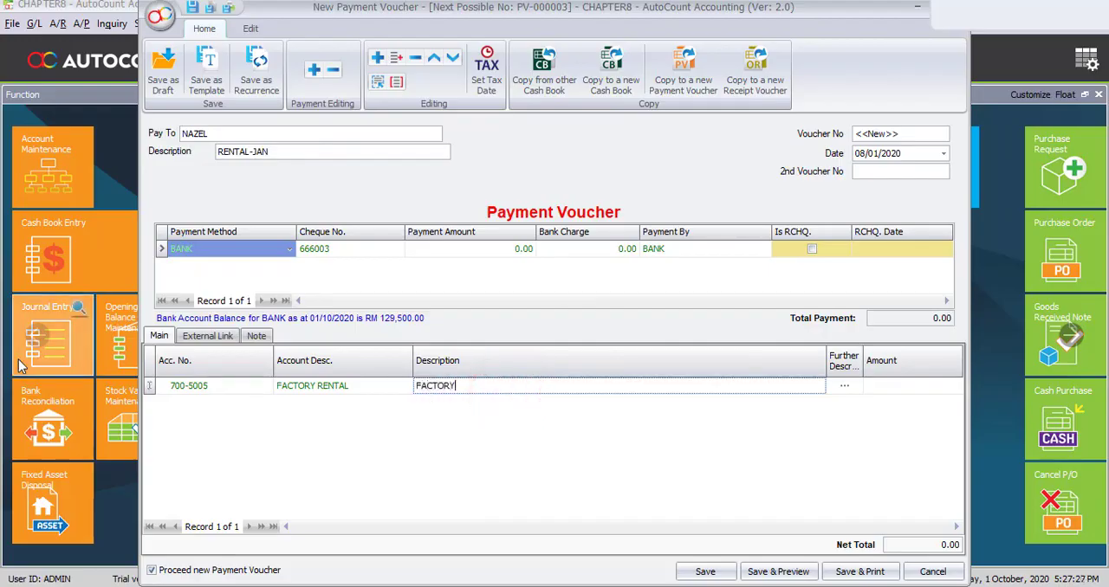
{"action": "type", "text": " RENTAL"}
{"action": "left_click", "coordinate": [924, 391]}
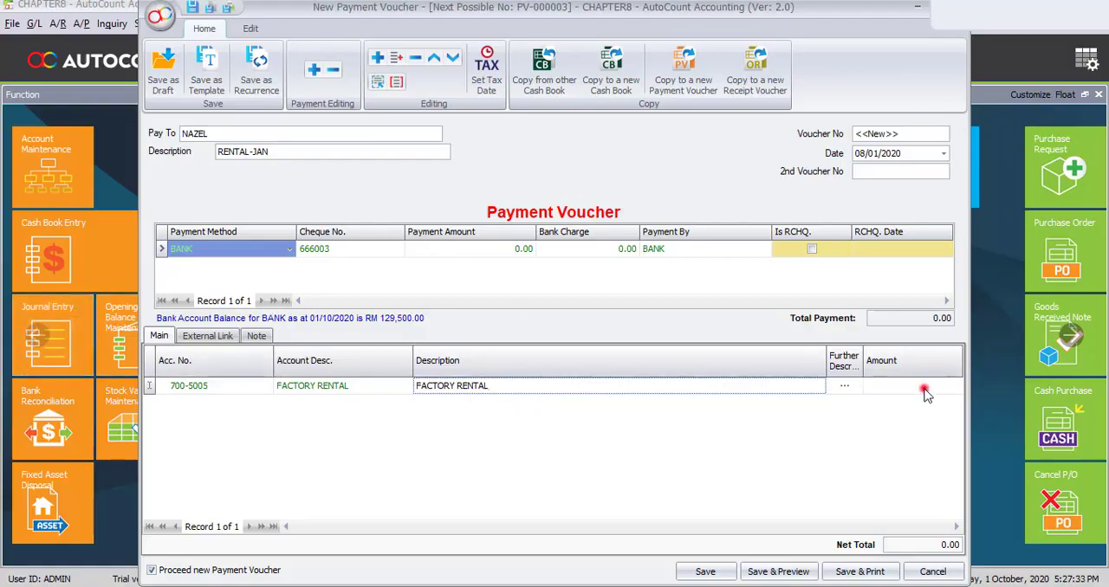
{"action": "type", "text": "250"}
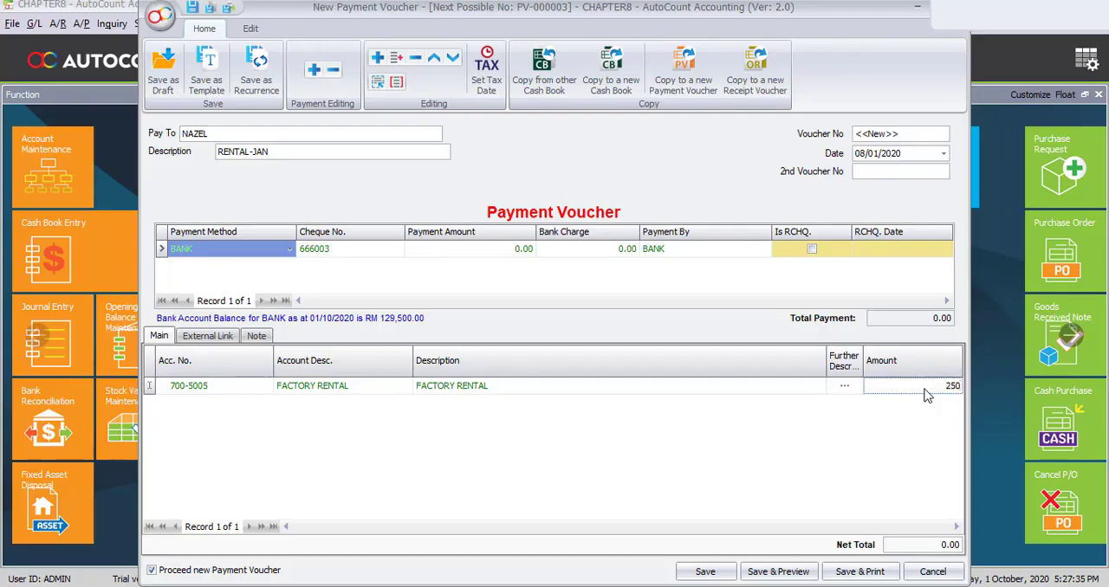
{"action": "type", "text": "0"}
- Add a second detail line to the rental voucher and assign it the OFFICE RENTAL account
{"action": "key", "text": "Return"}
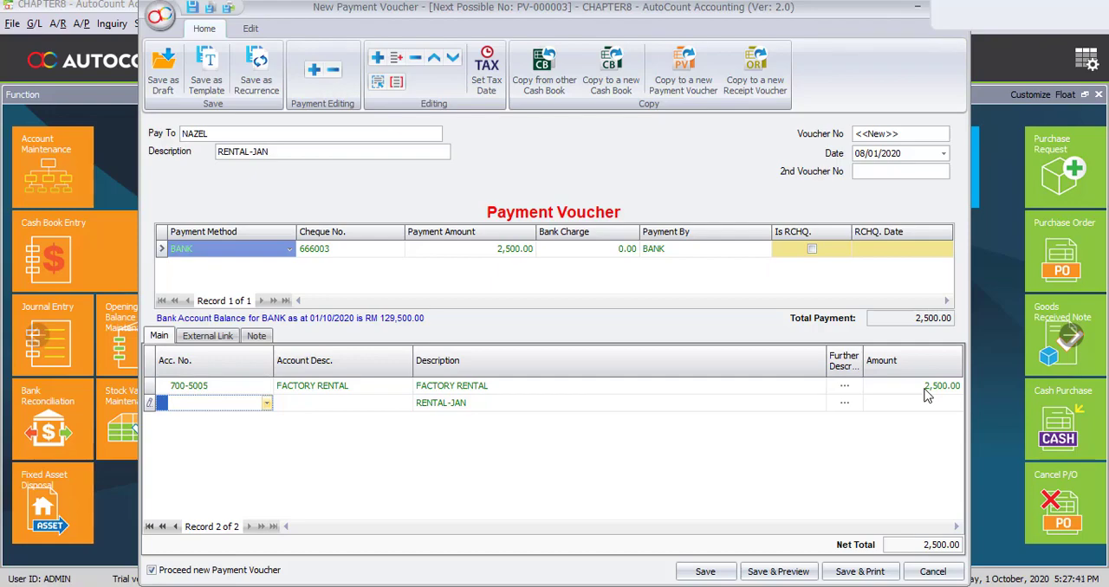
{"action": "type", "text": "OFFICE"}
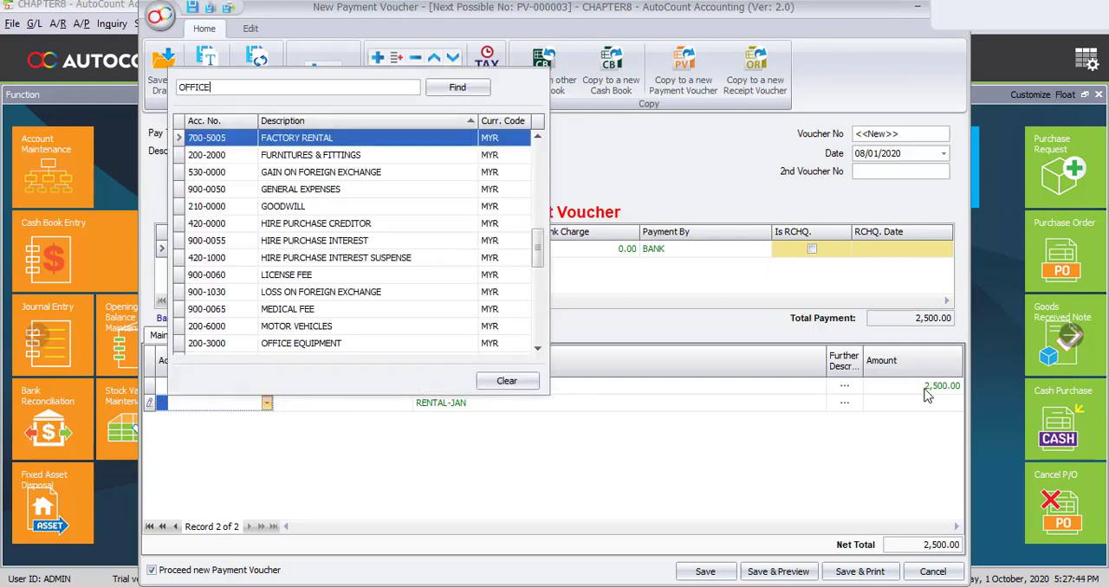
{"action": "key", "text": "Return"}
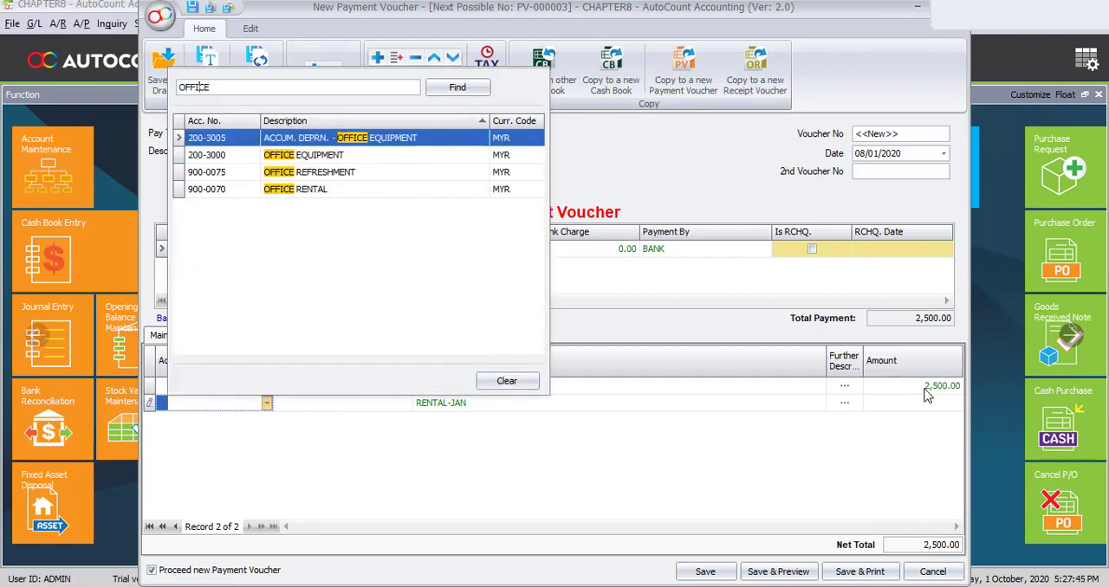
{"action": "key", "text": "Down"}
{"action": "key", "text": "Down"}
{"action": "key", "text": "Down"}
{"action": "key", "text": "Down"}
{"action": "key", "text": "Return"}
{"action": "key", "text": "Return"}
{"action": "key", "text": "Return"}
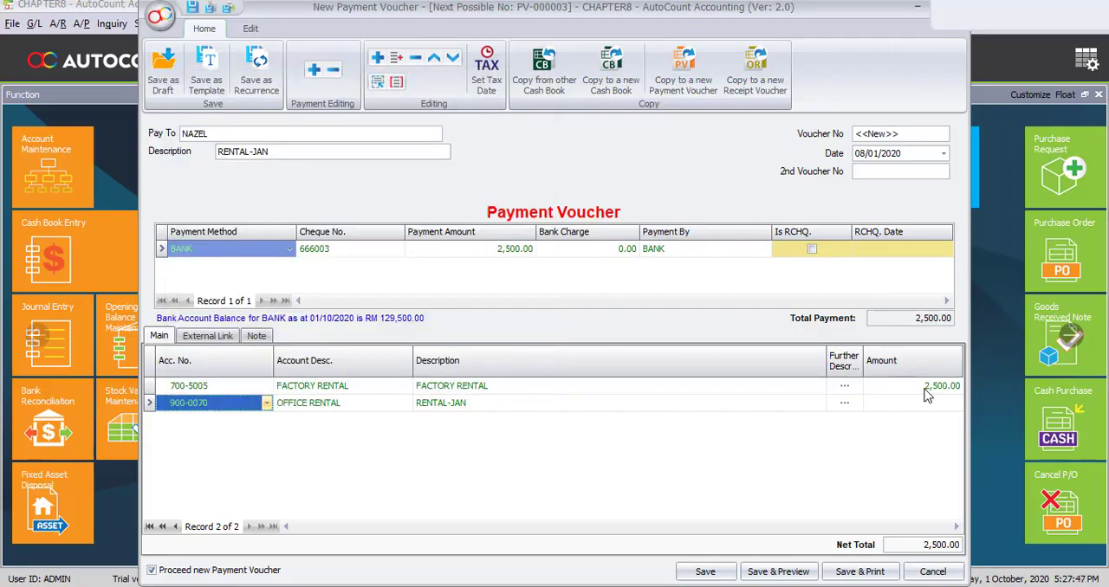
- Replace the office rental line's description with OFFICE RENTAL and set its amount to 2500
{"action": "type", "text": "OF"}
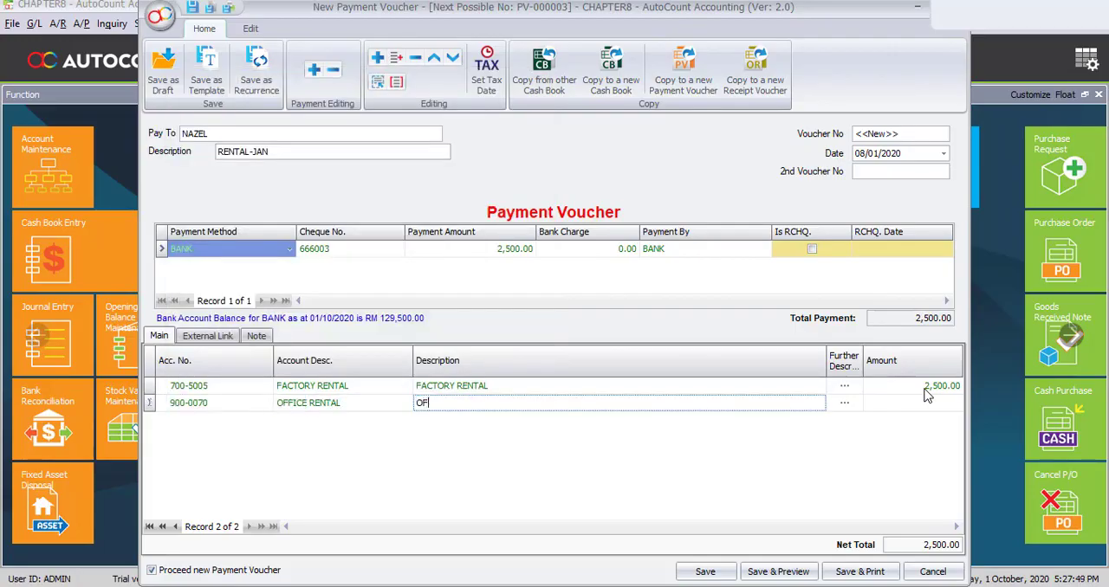
{"action": "type", "text": "FICE RENTAL"}
{"action": "key", "text": "Return"}
{"action": "key", "text": "Return"}
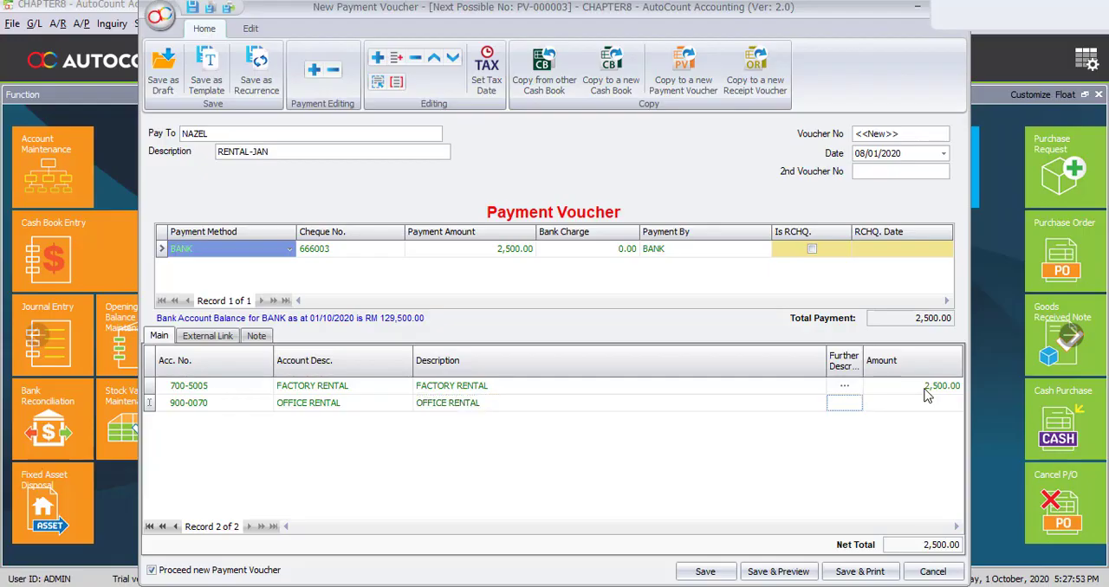
{"action": "type", "text": "25"}
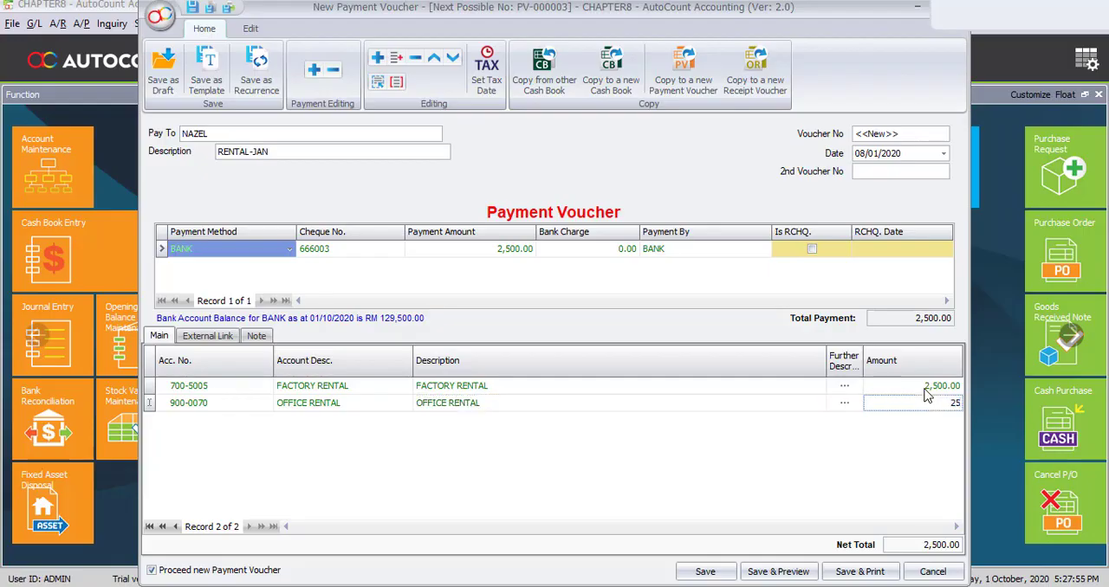
{"action": "type", "text": "00"}
{"action": "left_click", "coordinate": [465, 459]}
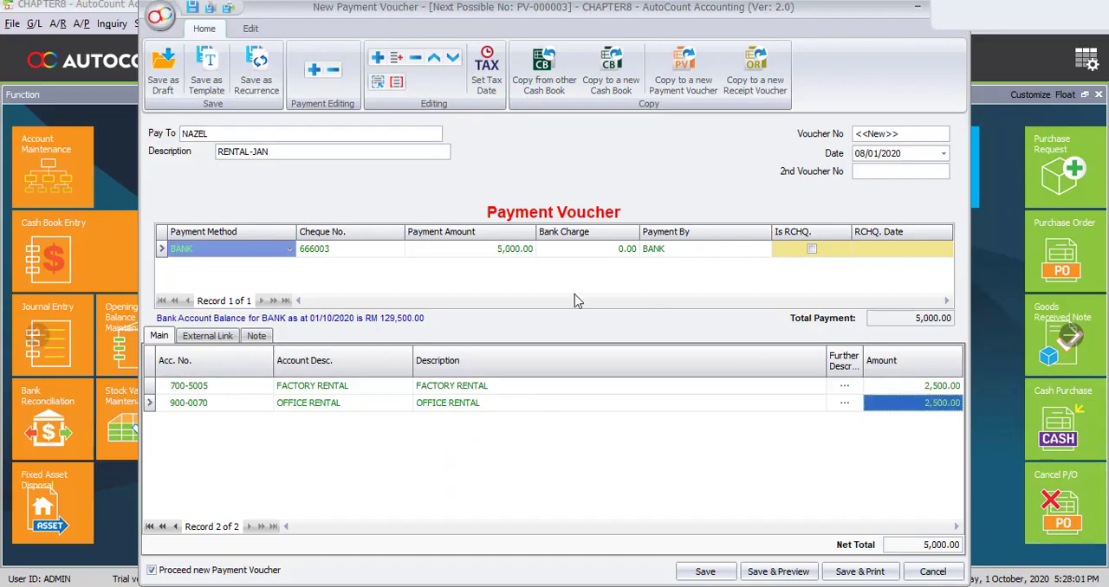
- Save the rental voucher and fill in the new voucher's payee QQ CO. and the description CHARGES-JAN
{"action": "left_click", "coordinate": [701, 574]}
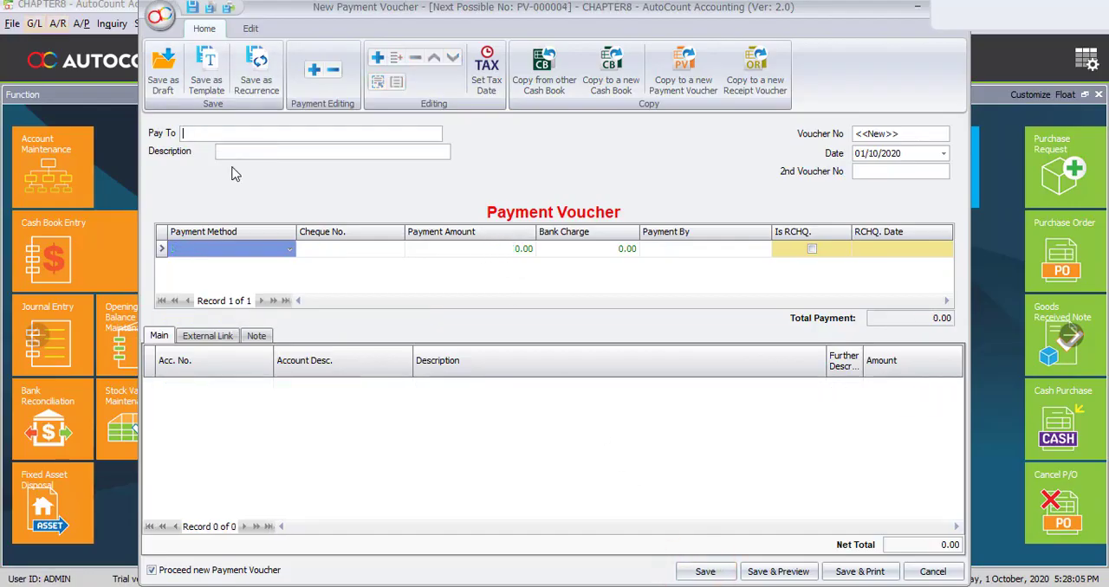
{"action": "left_click", "coordinate": [238, 135]}
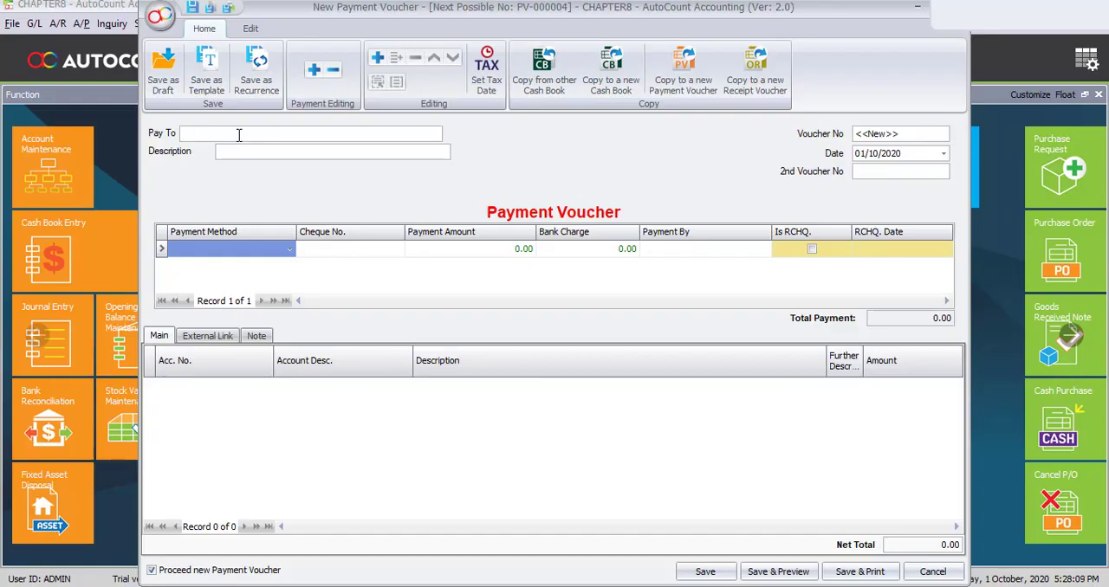
{"action": "type", "text": "QQ COCHARG"}
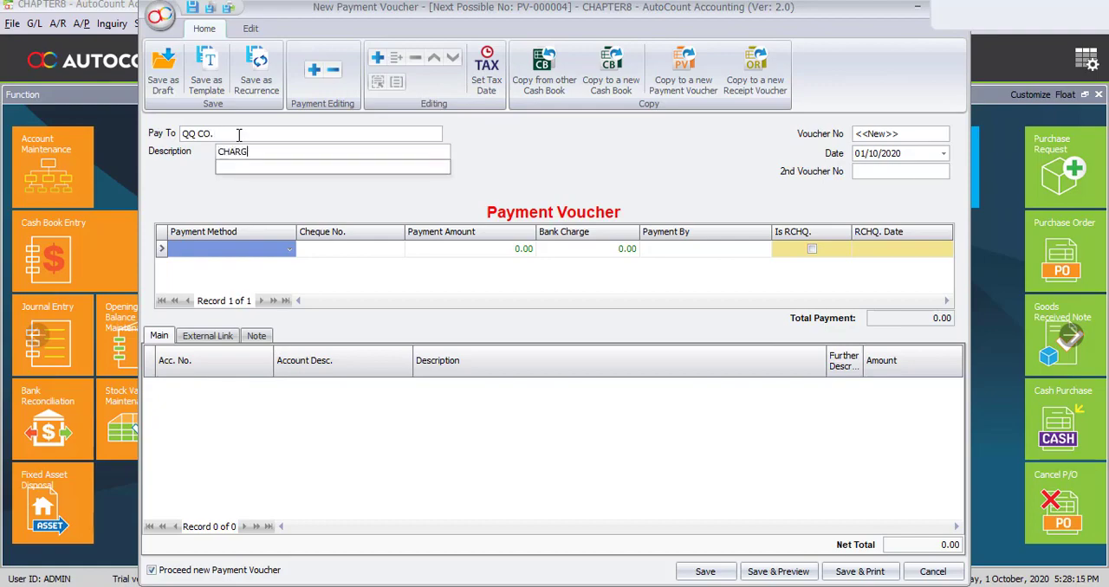
{"action": "type", "text": "ES-JAN"}
- Set the charges voucher's date to 08/01/2020 and its payment method to CASH
{"action": "key", "text": "Tab"}
{"action": "key", "text": "Tab"}
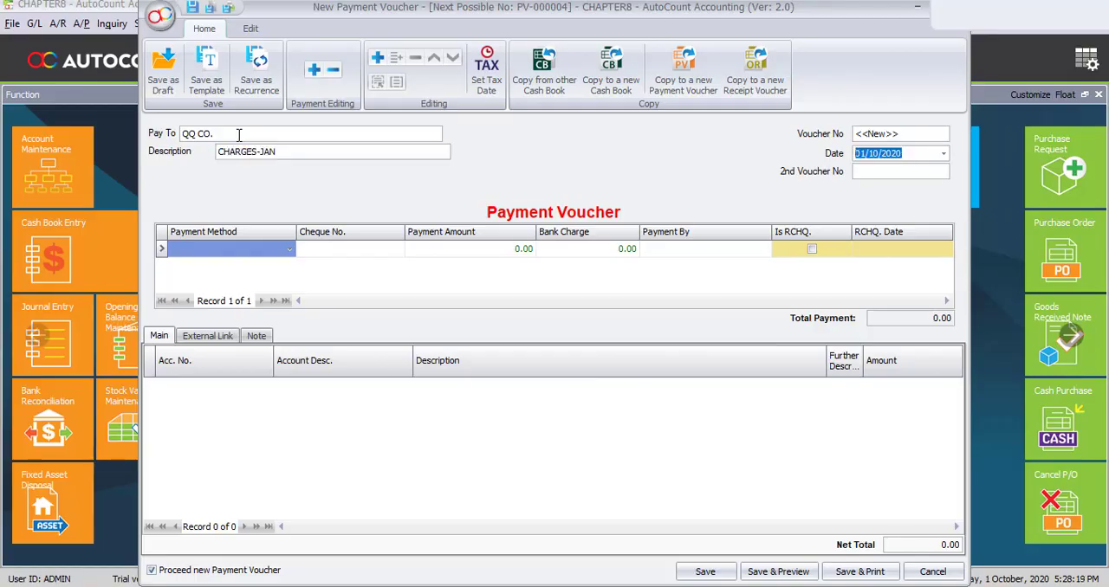
{"action": "type", "text": "0801"}
{"action": "left_click", "coordinate": [245, 251]}
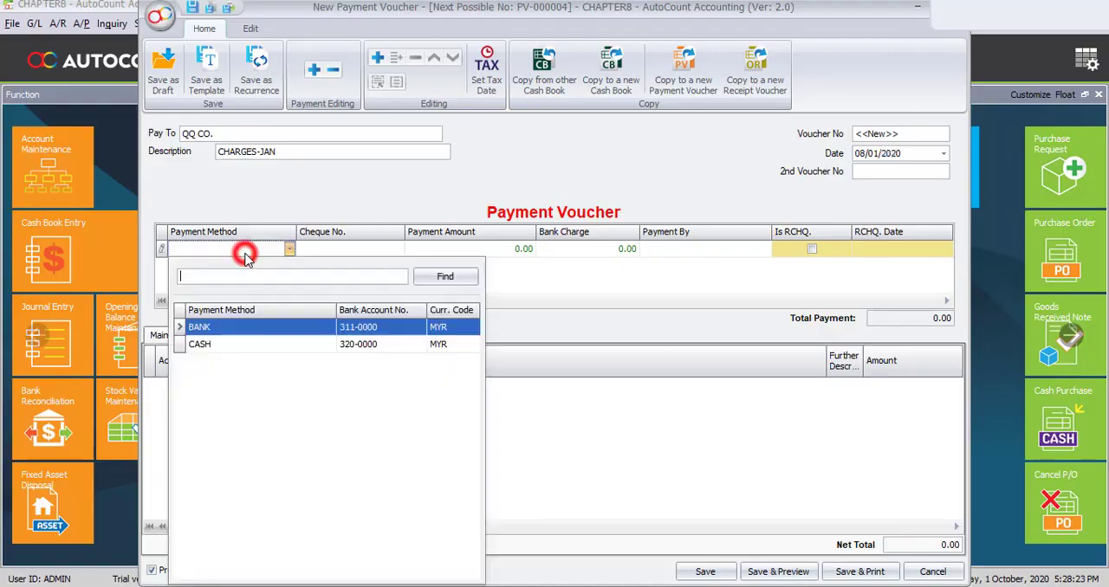
{"action": "left_click", "coordinate": [208, 348]}
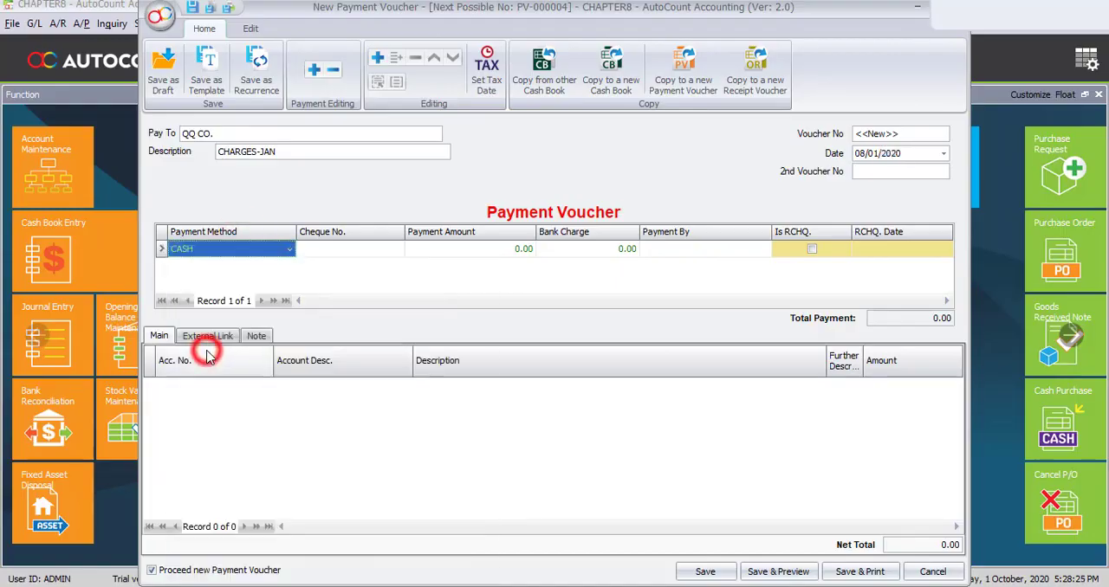
- Add a detail line to the charges voucher and assign it the UPKEEP OF FACTORY MACHINERY account
{"action": "left_click", "coordinate": [377, 58]}
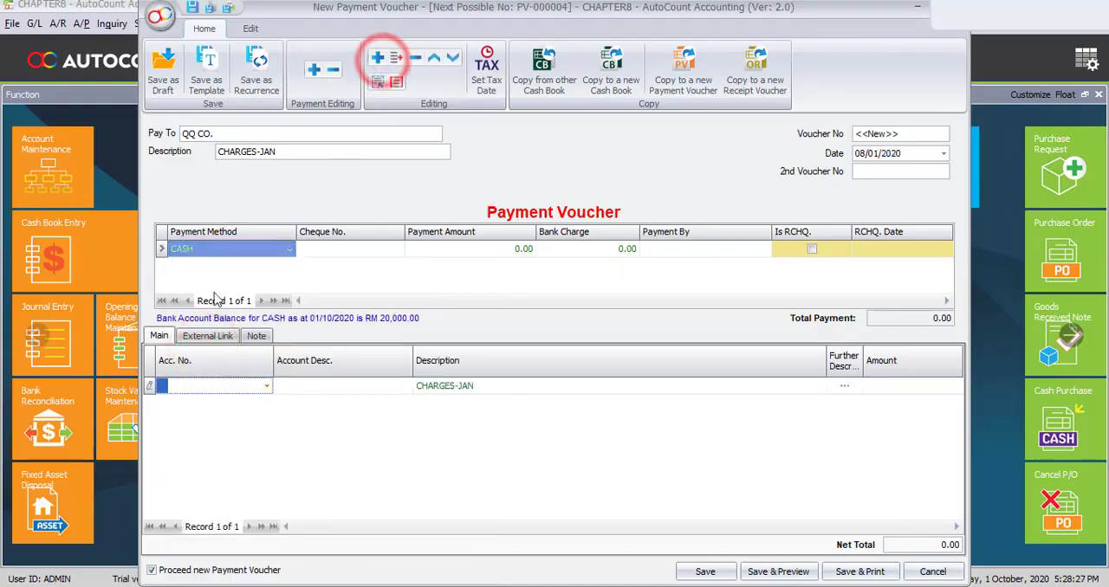
{"action": "left_click", "coordinate": [239, 397]}
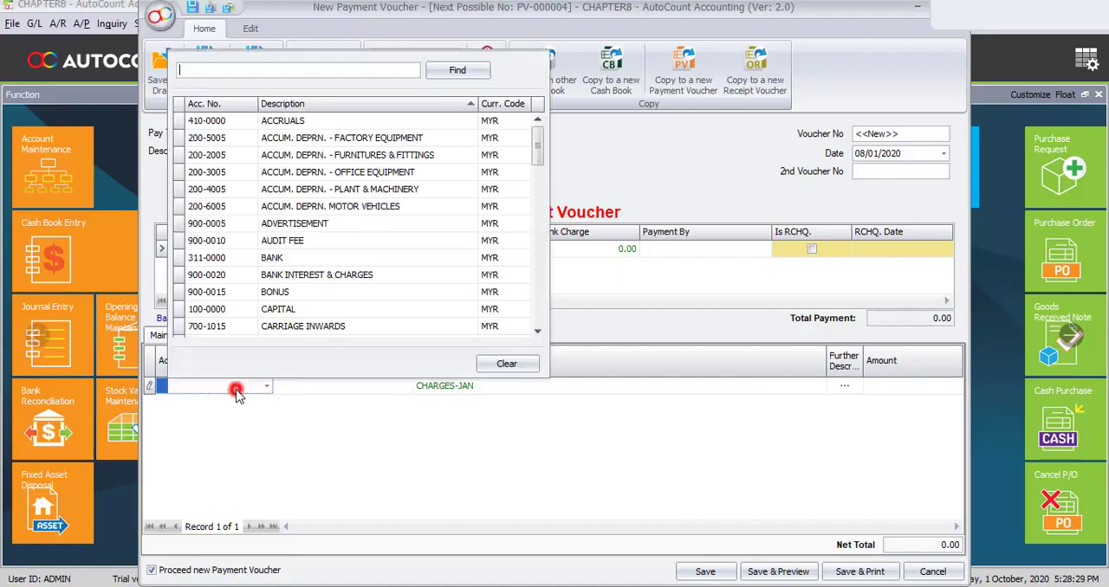
{"action": "type", "text": "UPKEEP"}
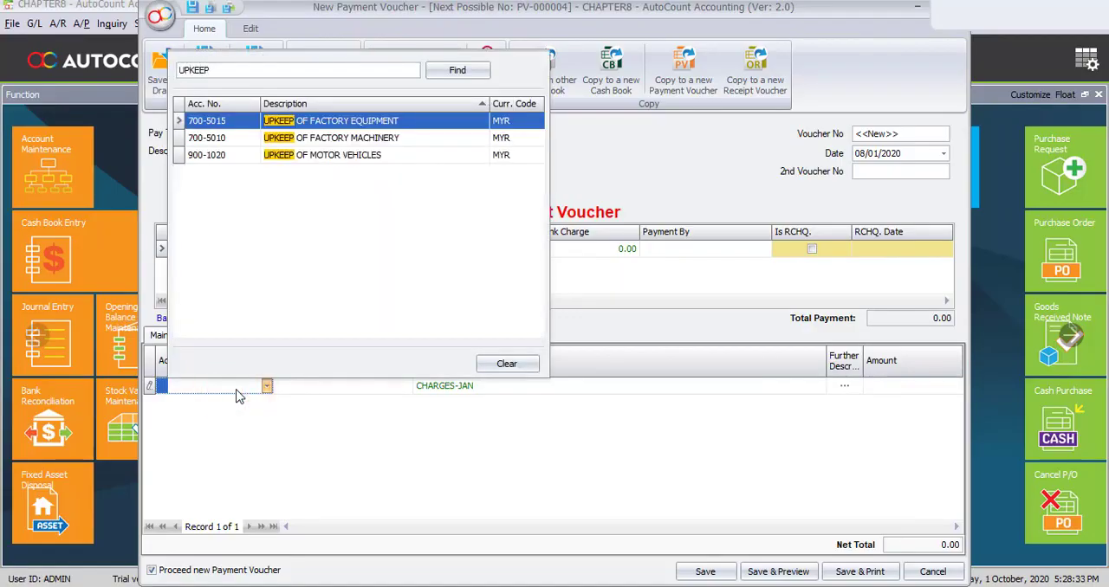
{"action": "key", "text": "Down"}
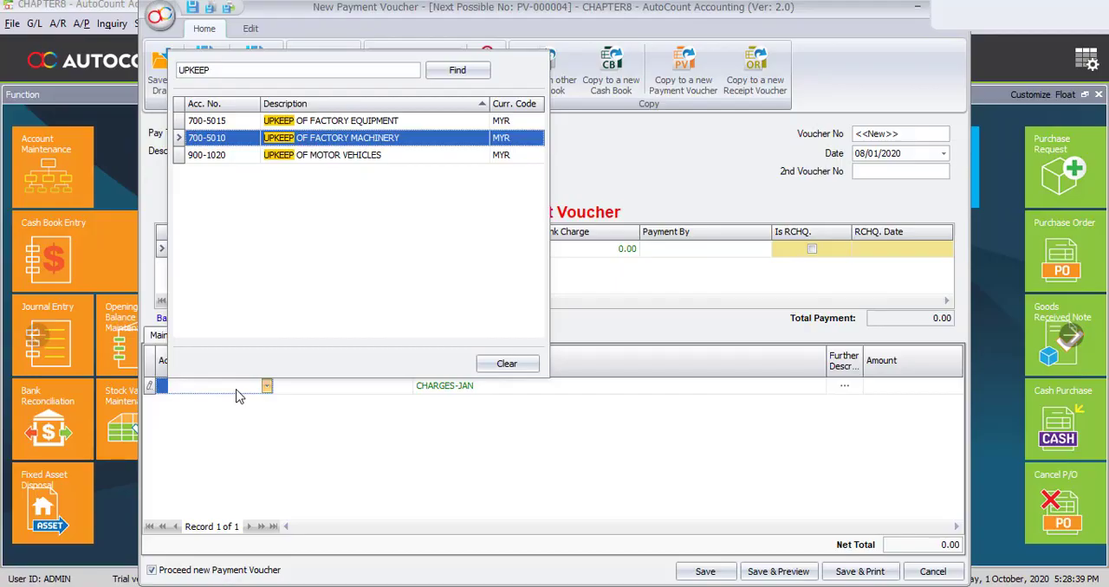
{"action": "key", "text": "Return"}
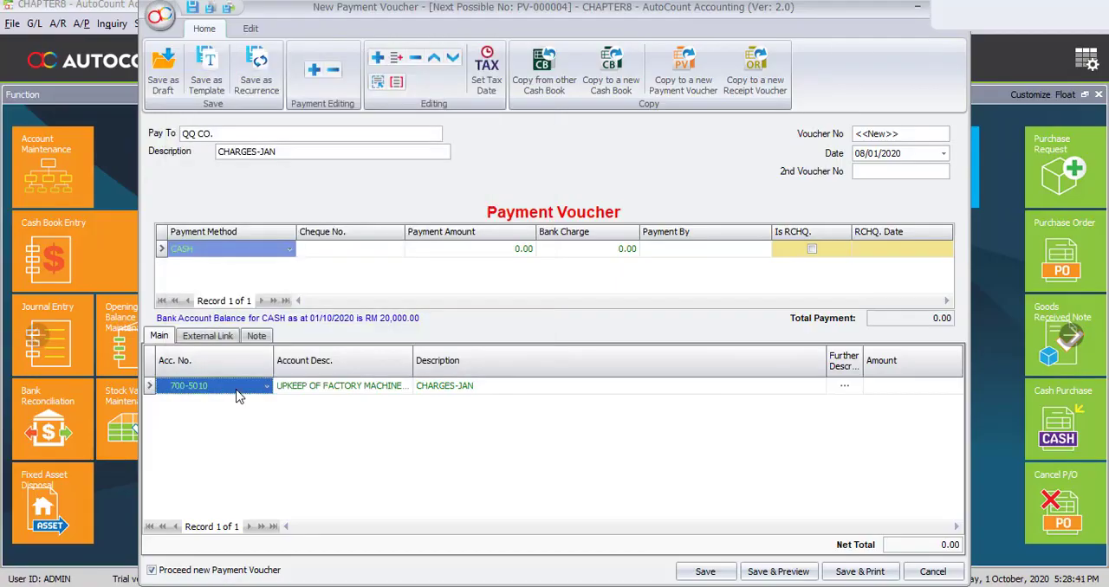
- Replace the factory machinery line's description with MACHINES and set its amount to 300
{"action": "key", "text": "Tab"}
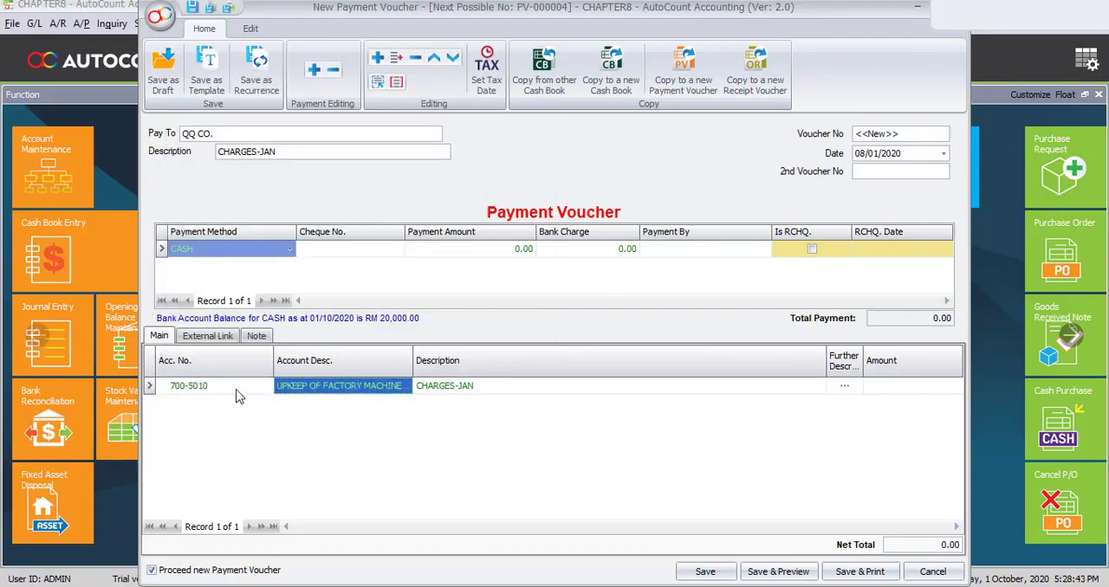
{"action": "key", "text": "Tab"}
{"action": "type", "text": "MACHINE"}
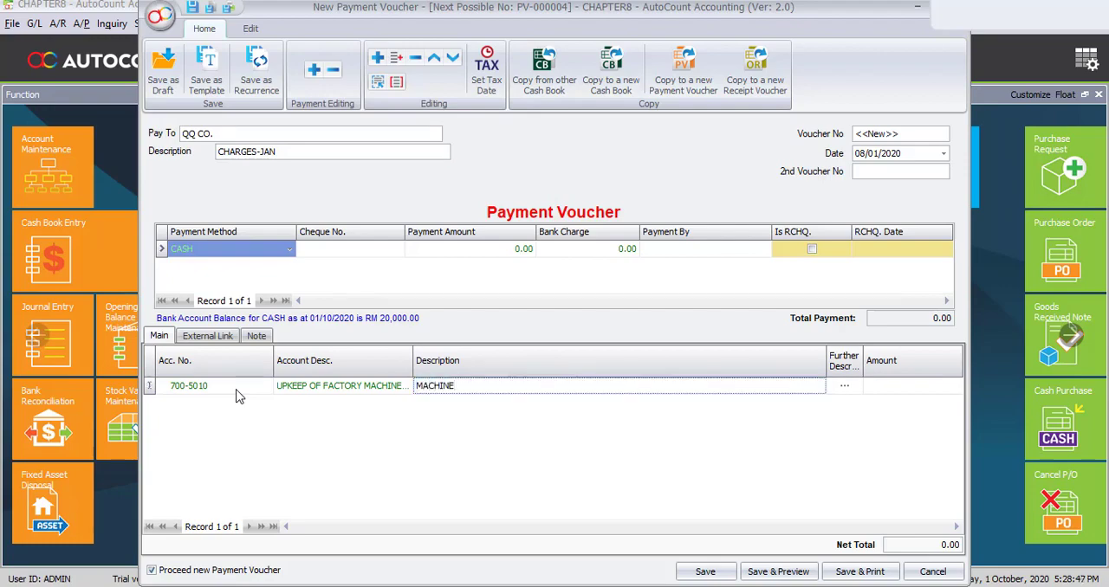
{"action": "type", "text": "S"}
{"action": "key", "text": "Tab"}
{"action": "key", "text": "Tab"}
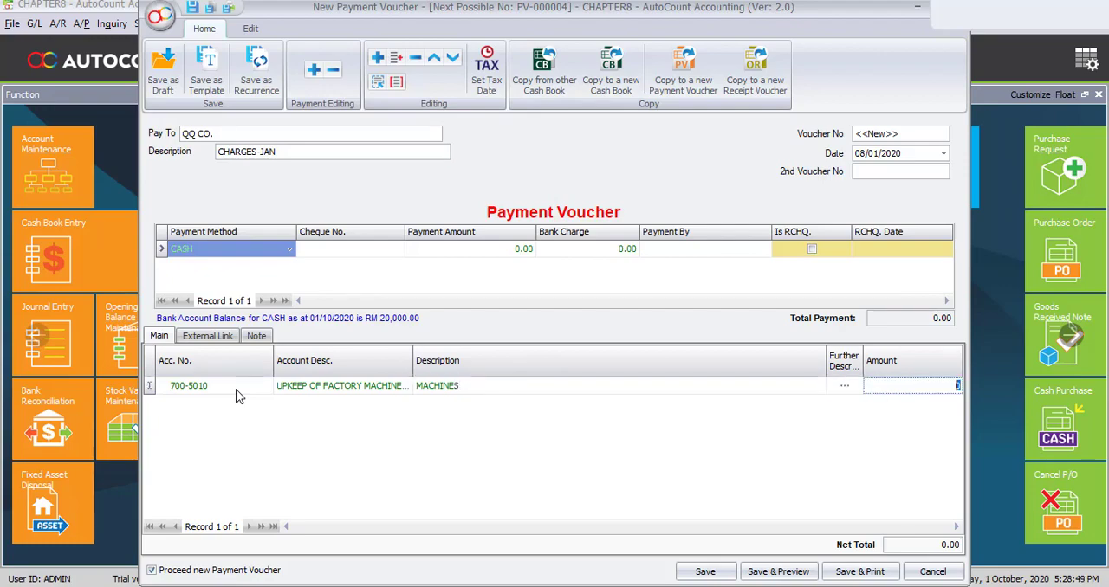
{"action": "type", "text": "300"}
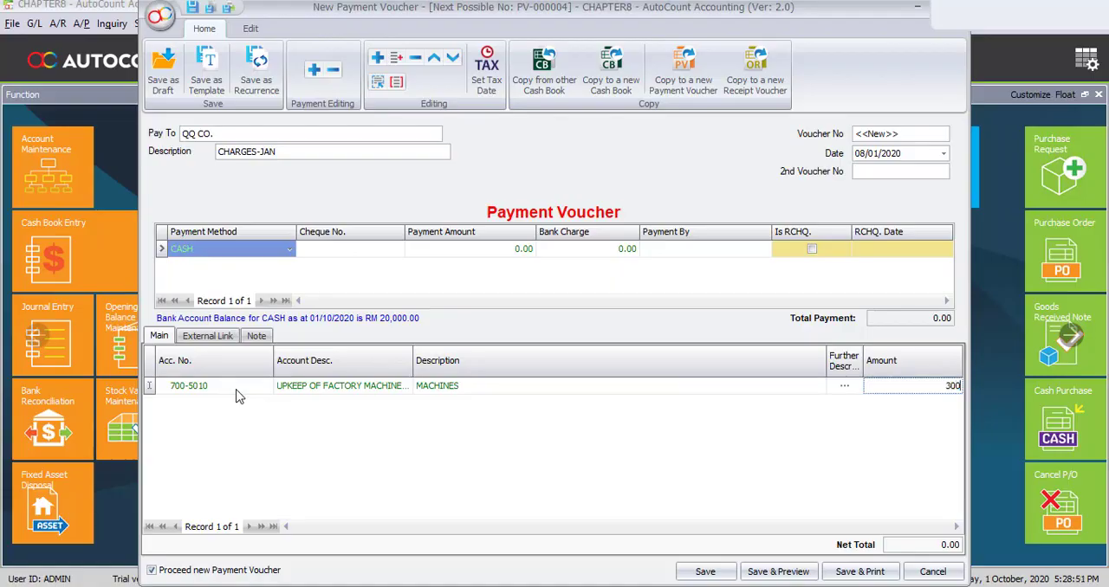
- Add a second detail line to the charges voucher and assign it the UPKEEP OF FACTORY EQUIPMENT account
{"action": "key", "text": "Tab"}
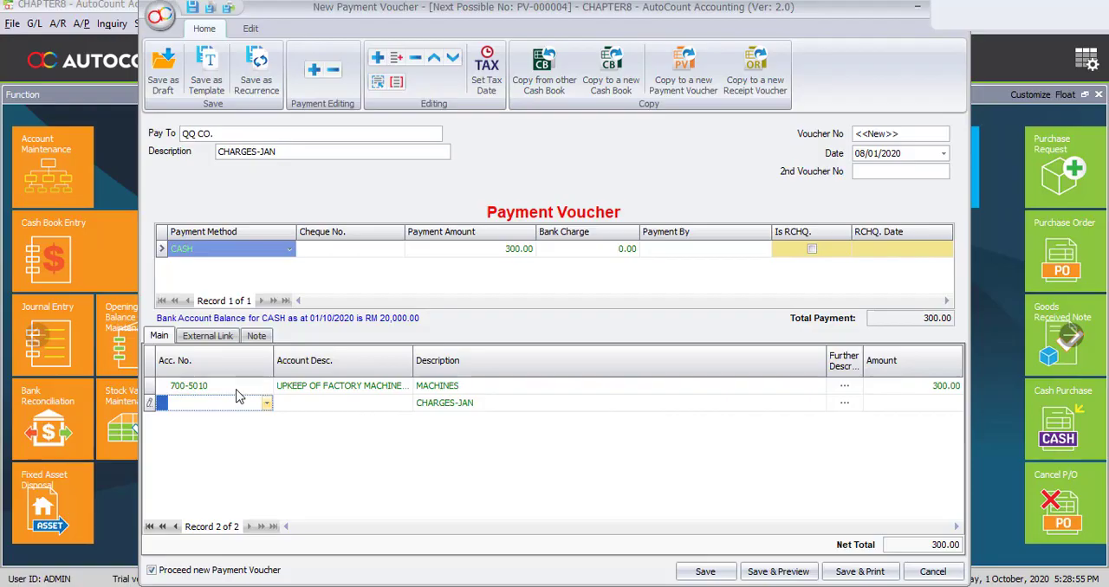
{"action": "type", "text": "UPK"}
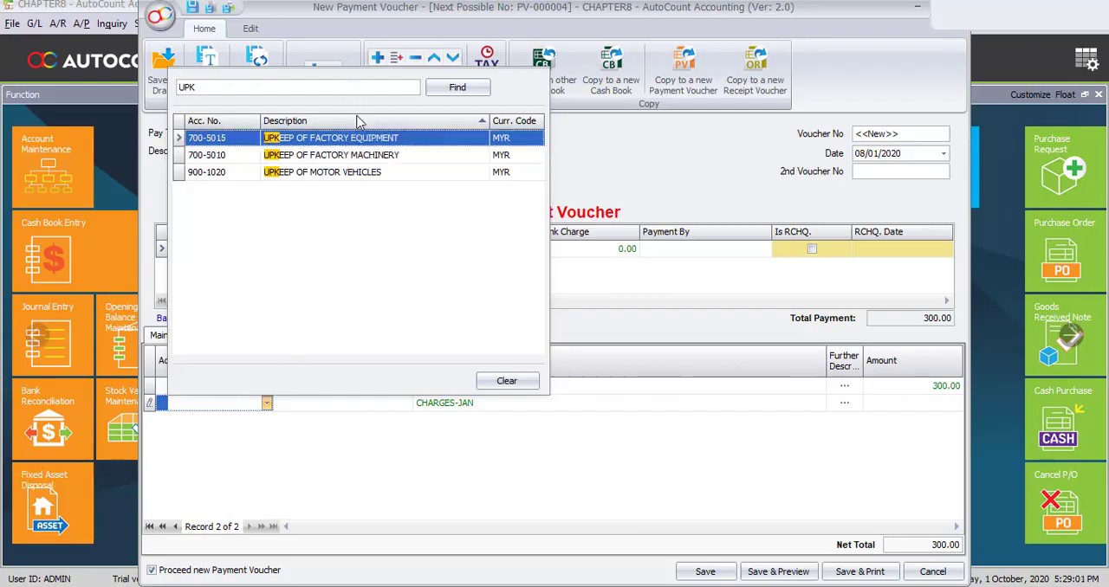
{"action": "left_click", "coordinate": [368, 142]}
- Replace the factory equipment line's description with ALL EQUIPMENT and set its amount to 300
{"action": "left_click", "coordinate": [492, 407]}
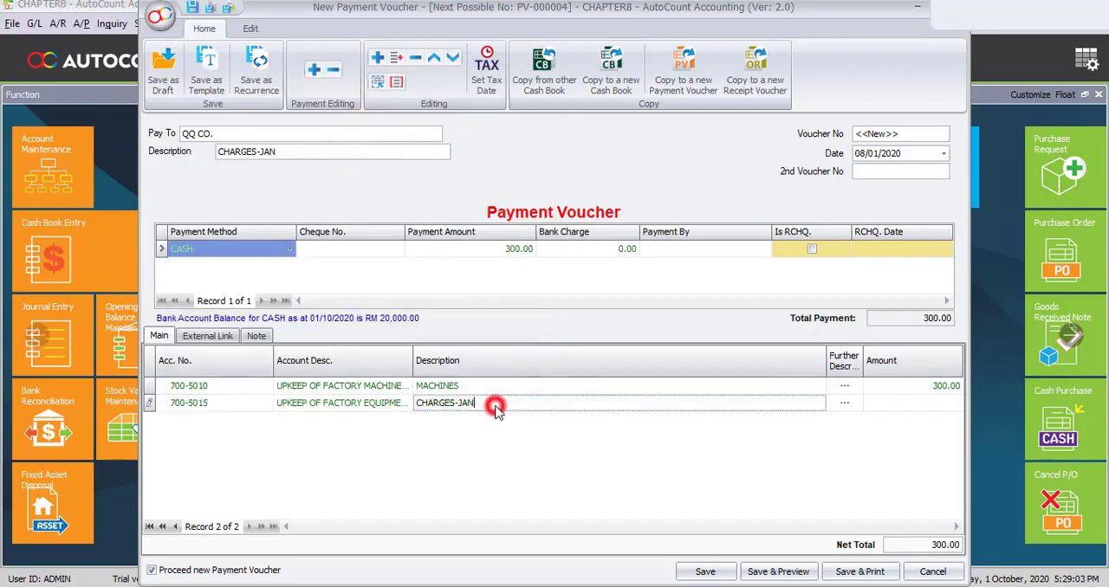
{"action": "type", "text": "A"}
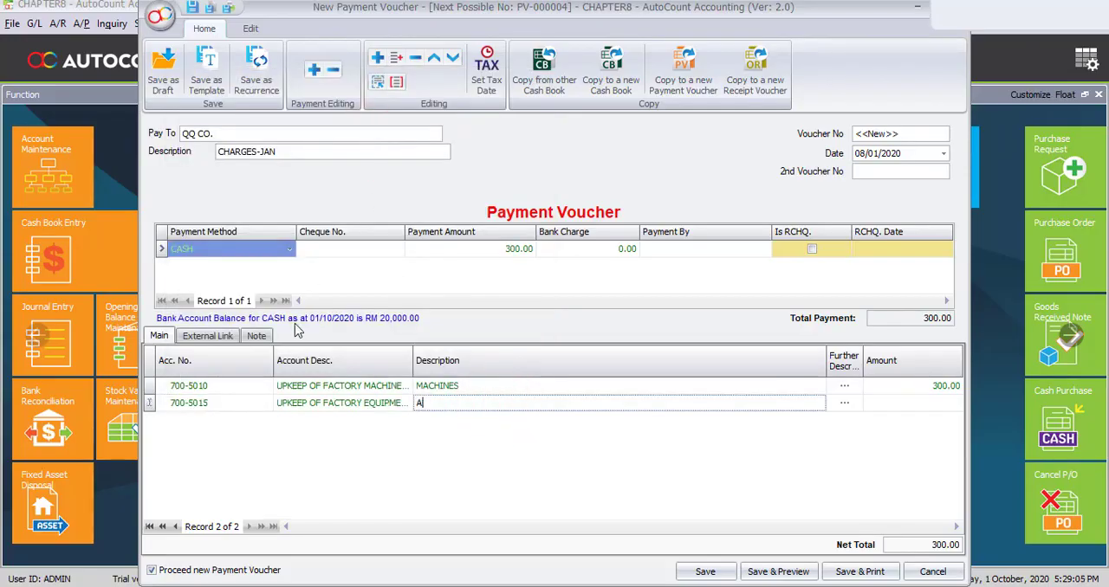
{"action": "type", "text": "LL EQUIP"}
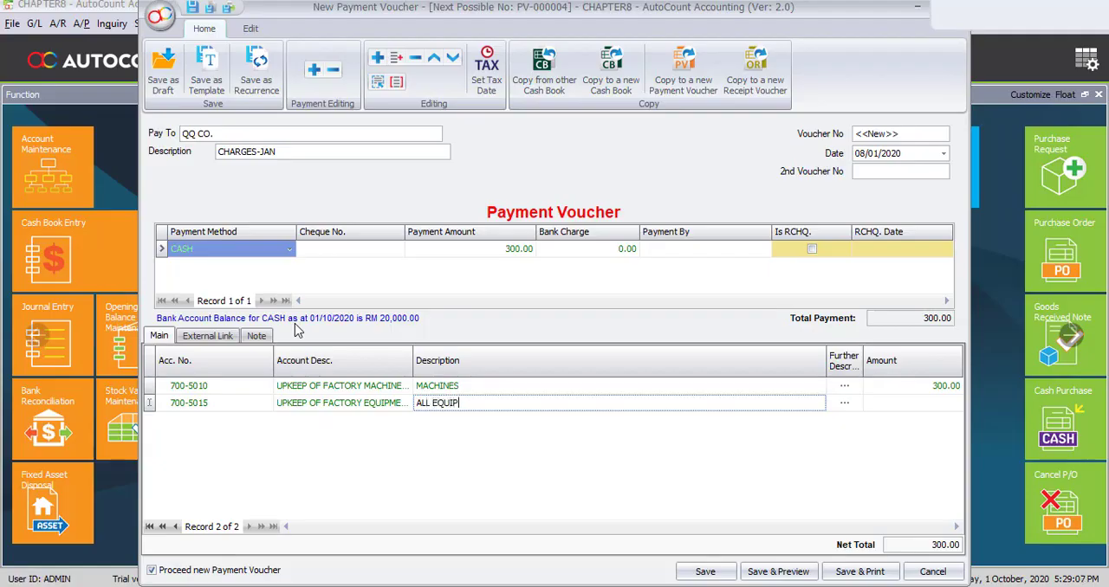
{"action": "type", "text": "MENT"}
{"action": "key", "text": "Tab"}
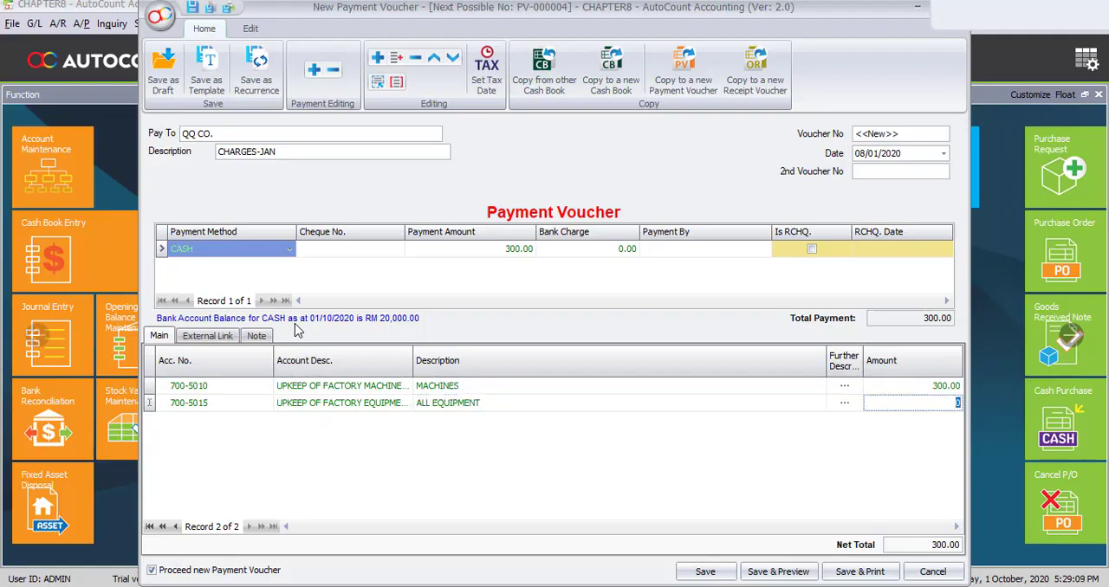
{"action": "type", "text": "00"}
{"action": "left_click", "coordinate": [519, 444]}
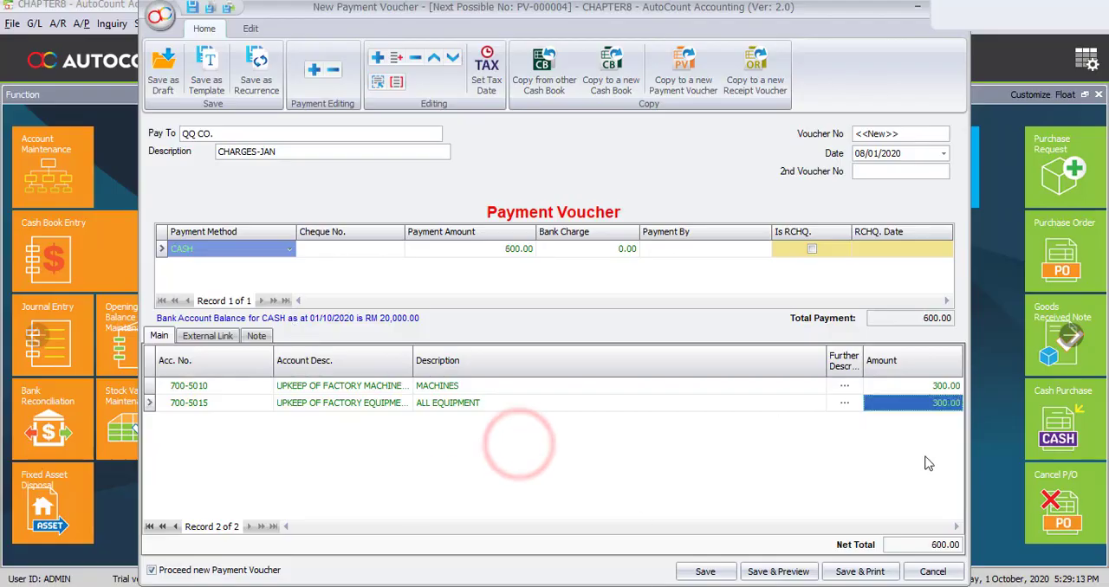
- Add a third detail line to the charges voucher and assign it the SECURITY CHARGES account
{"action": "key", "text": "Return"}
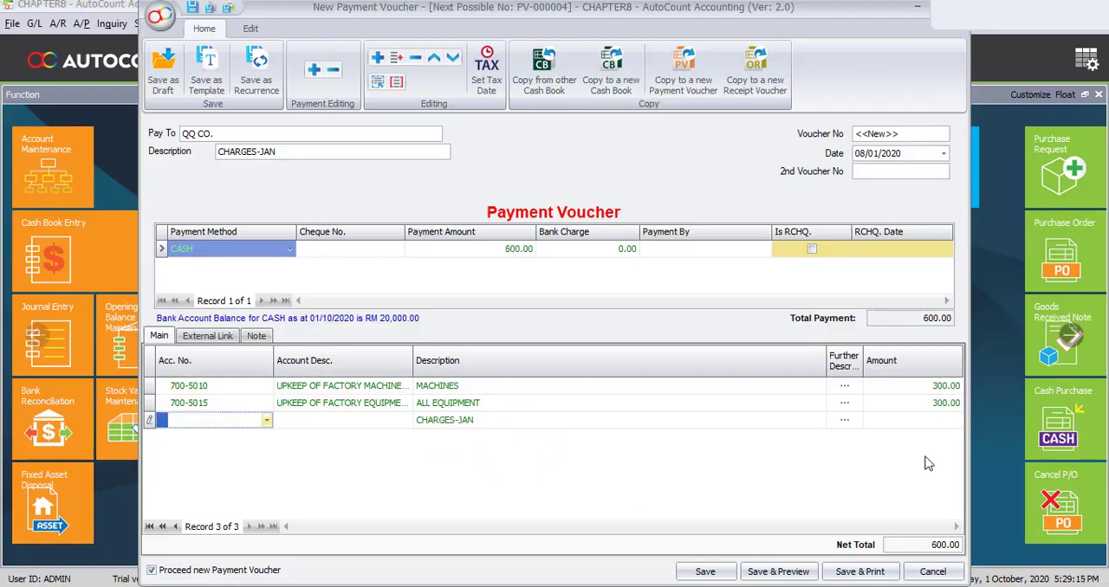
{"action": "type", "text": "UP"}
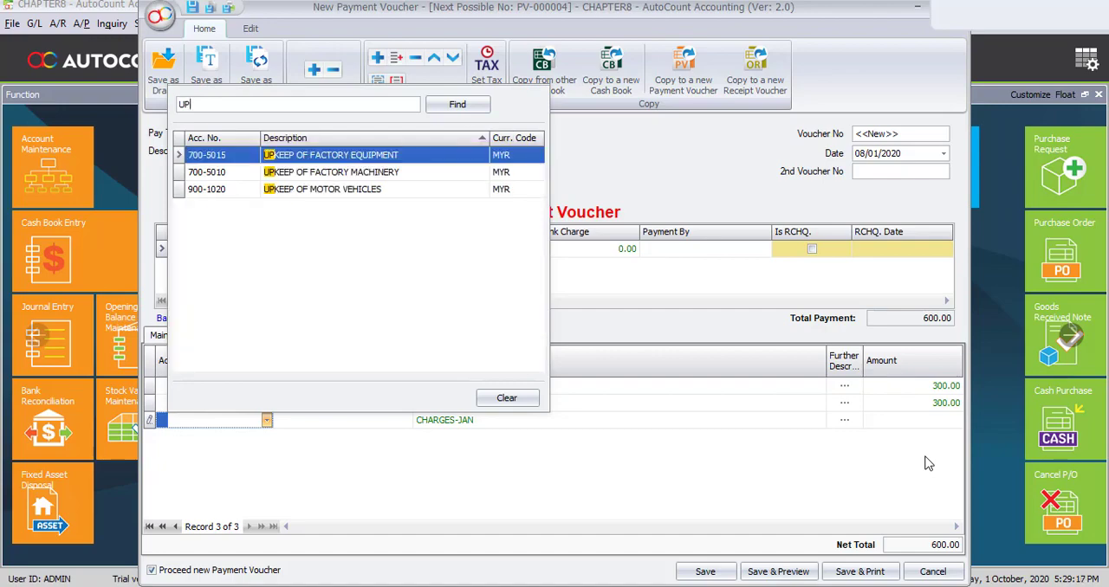
{"action": "key", "text": "BackSpace"}
{"action": "key", "text": "BackSpace"}
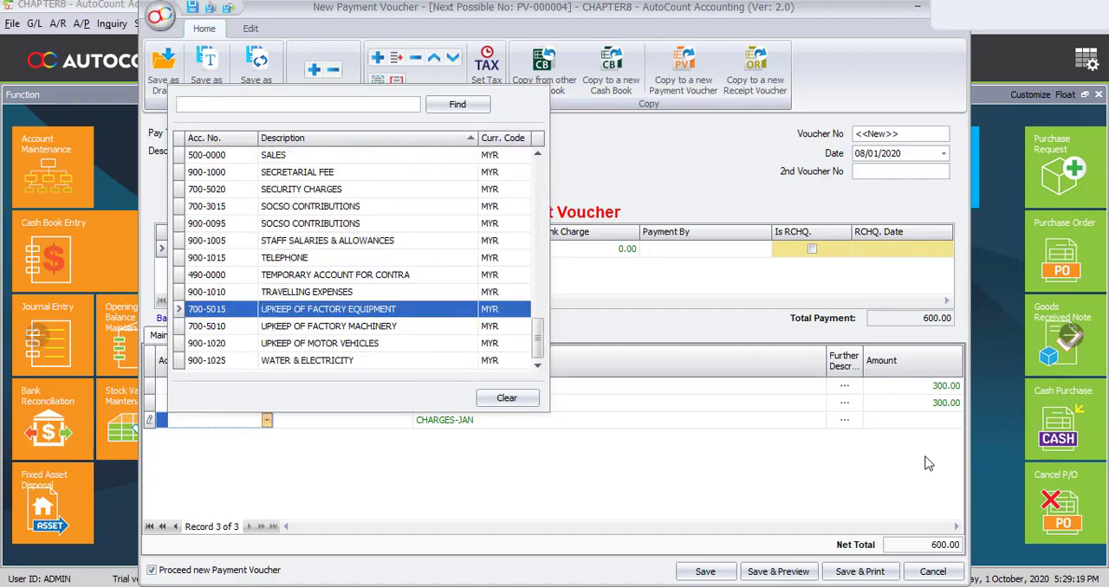
{"action": "type", "text": "SECU"}
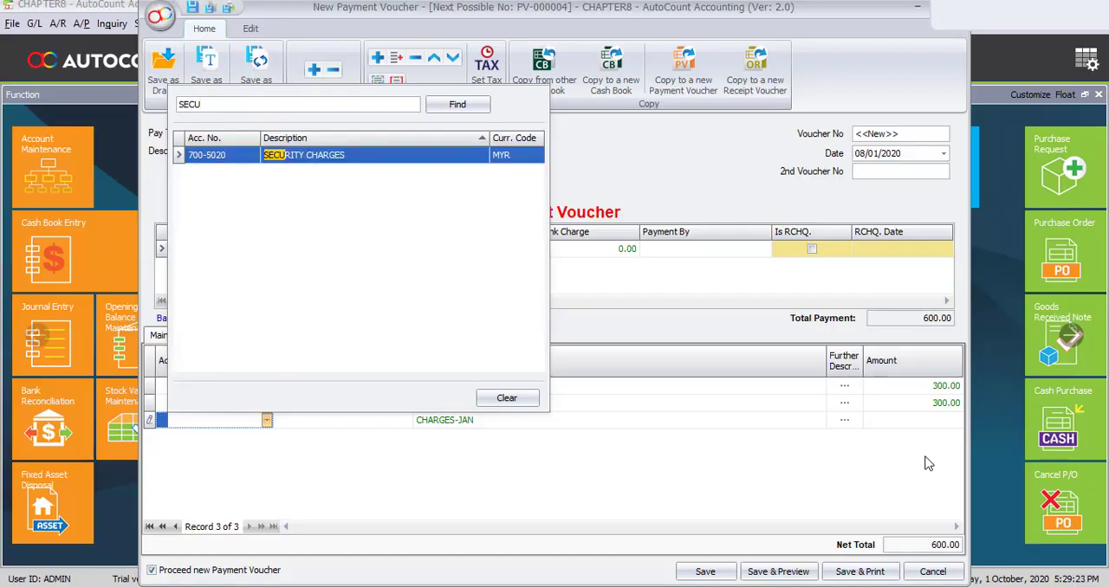
{"action": "key", "text": "Return"}
{"action": "key", "text": "Return"}
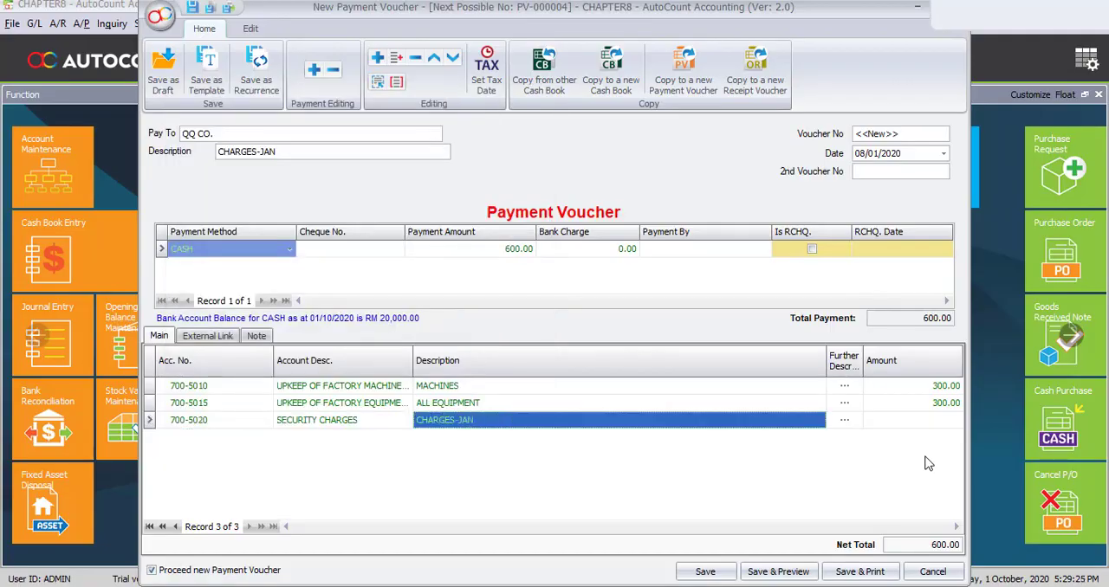
- Replace the security charges line's description with MAIN GATE and set its amount to 400
{"action": "type", "text": "MAIN"}
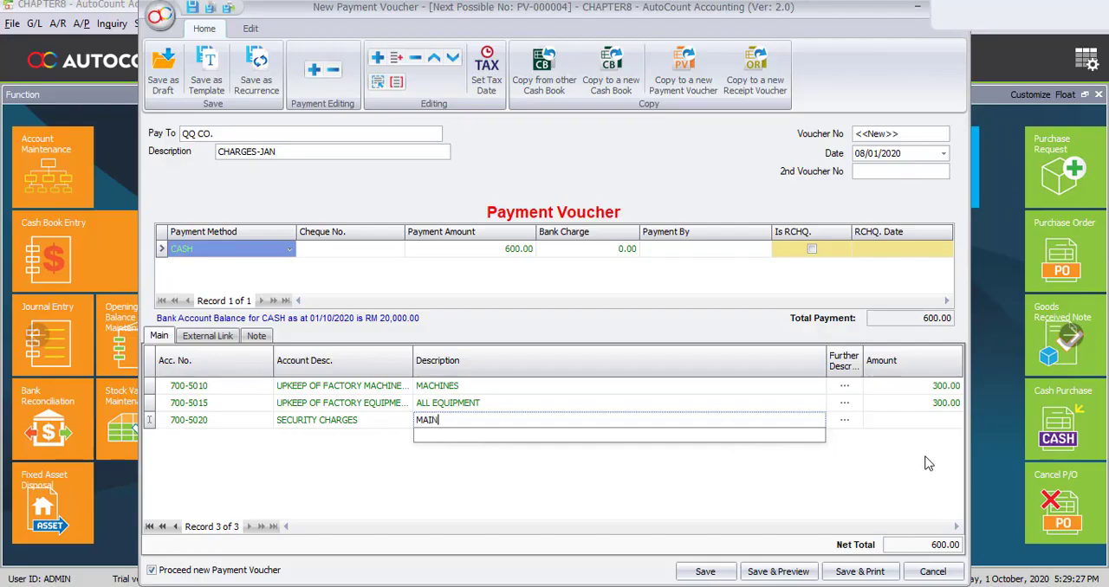
{"action": "type", "text": " GATE"}
{"action": "key", "text": "Return"}
{"action": "key", "text": "Return"}
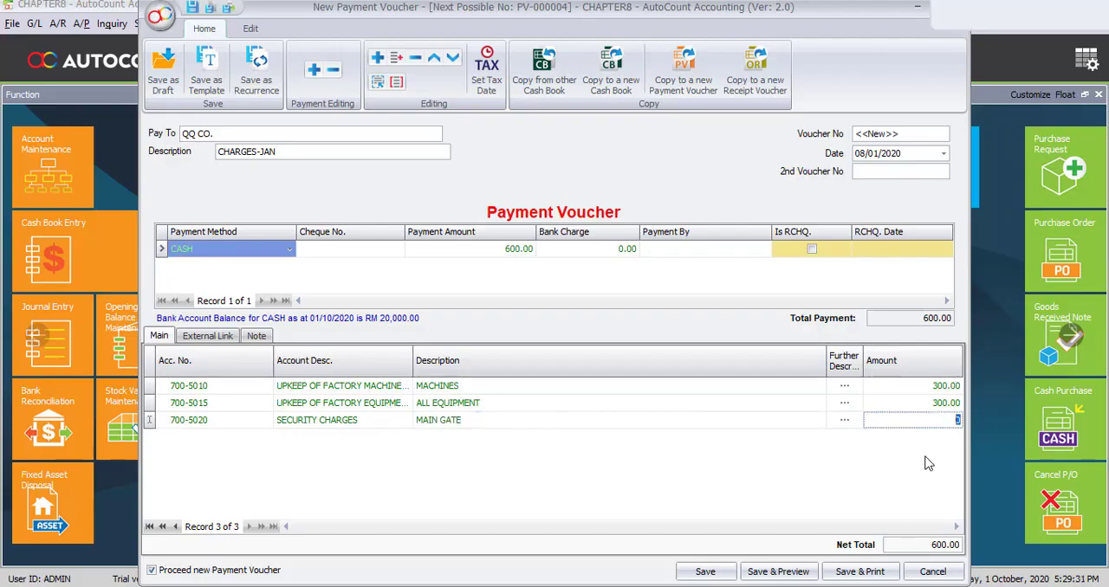
{"action": "type", "text": "400"}
{"action": "left_click", "coordinate": [307, 492]}
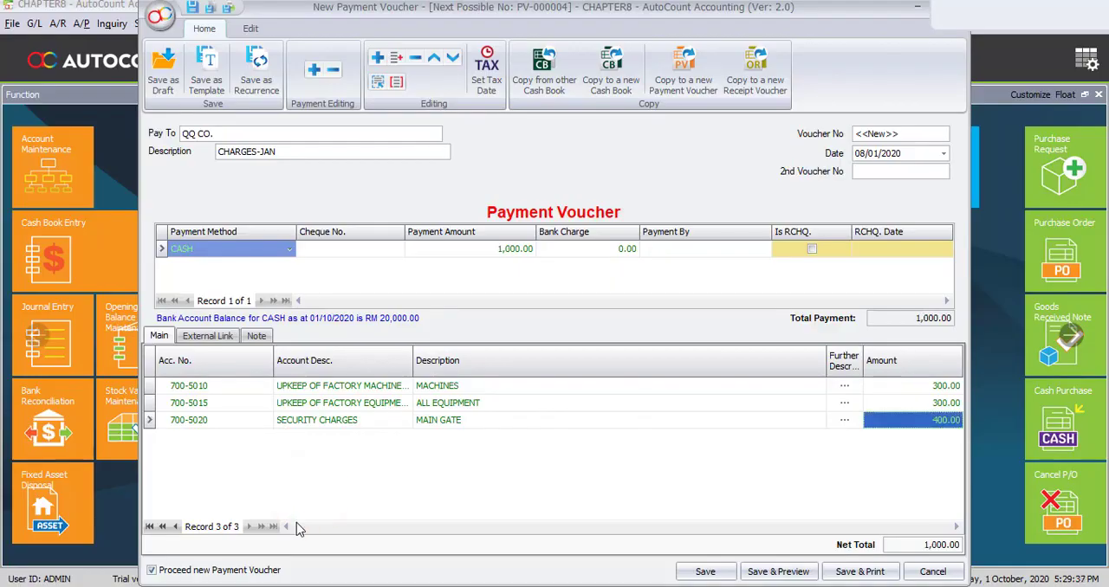
- Turn off proceeding to a new payment voucher and save the January charges voucher
{"action": "left_click", "coordinate": [152, 574]}
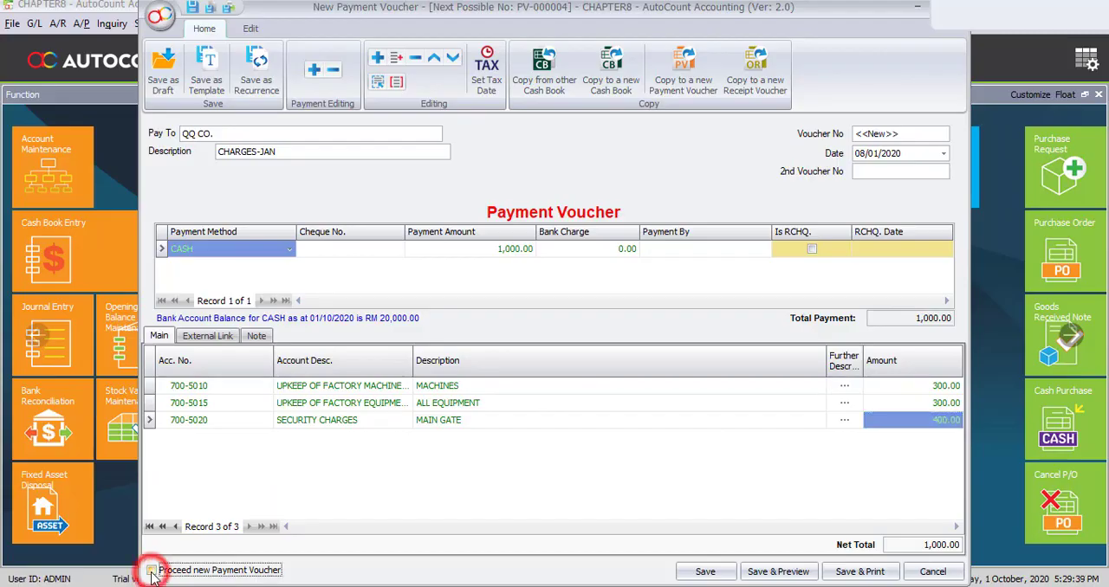
{"action": "left_click", "coordinate": [711, 576]}
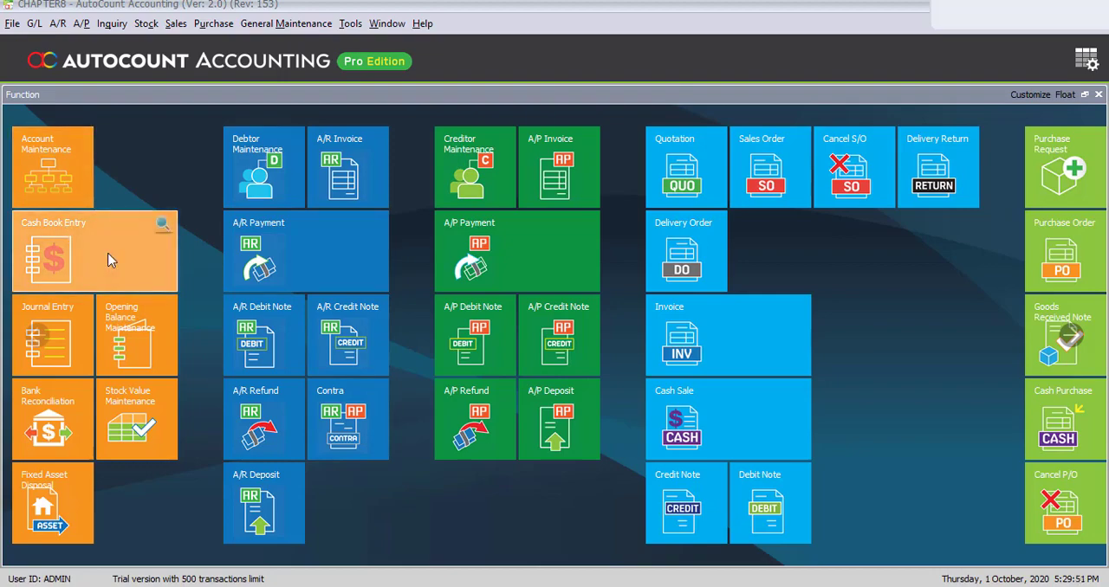
- Open the Cash Book list, sort the recorded transactions by type to review them, and close the list
{"action": "left_click", "coordinate": [35, 26]}
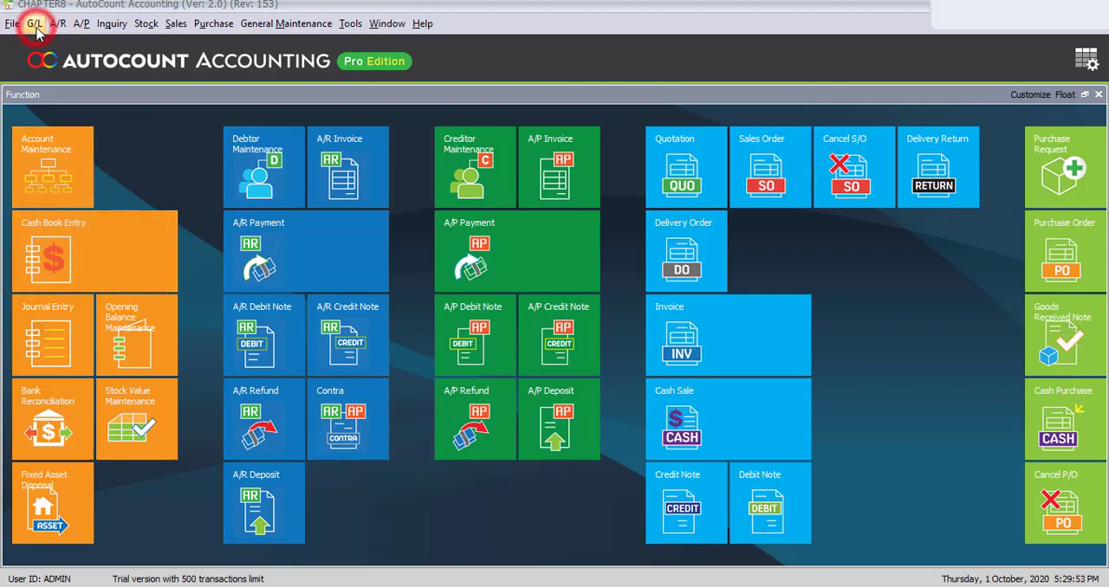
{"action": "left_click", "coordinate": [52, 68]}
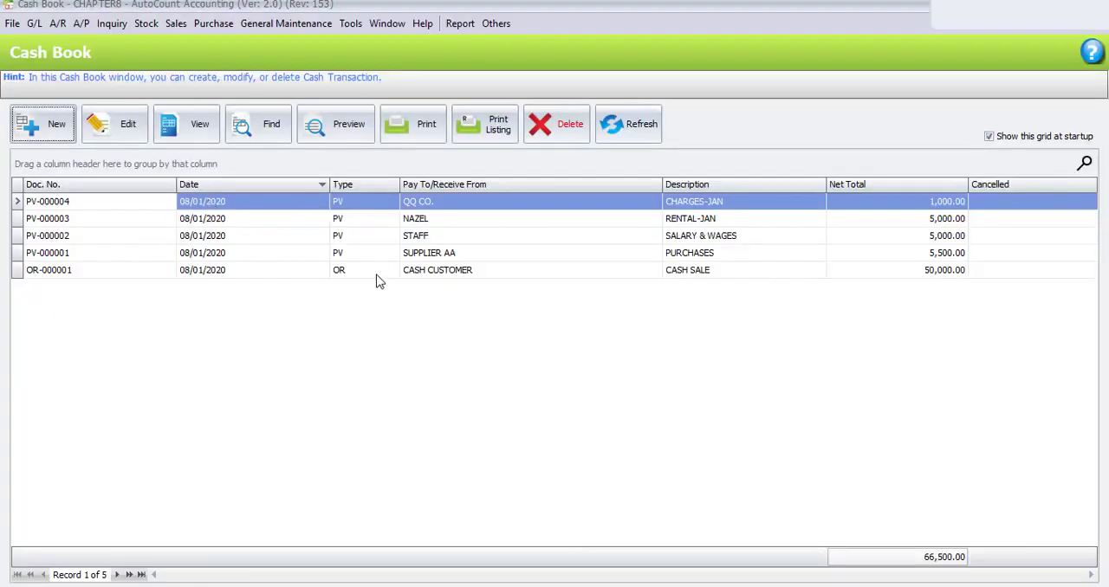
{"action": "left_click", "coordinate": [372, 184]}
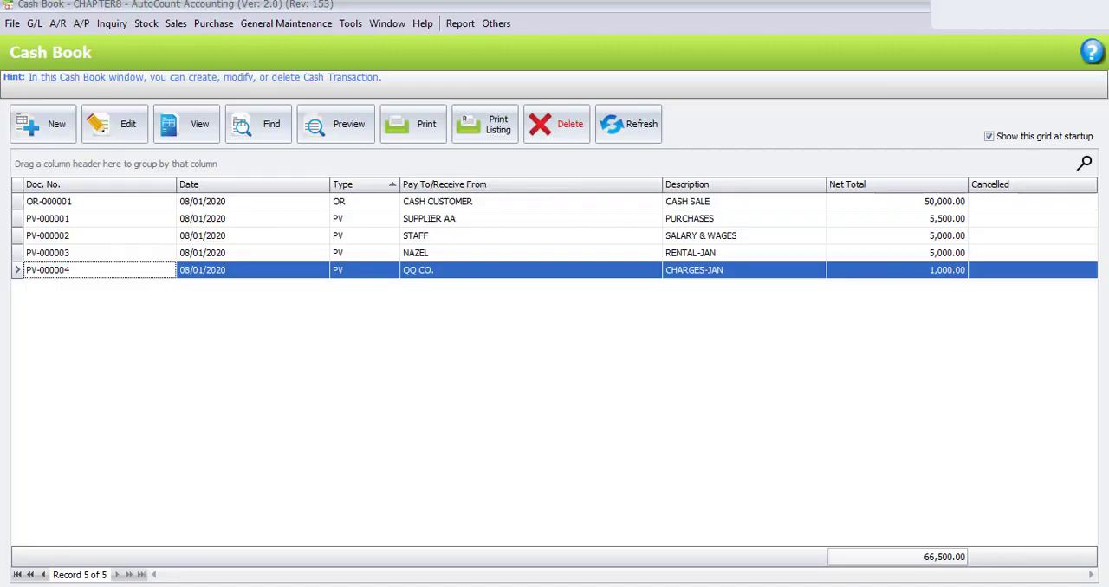
{"action": "key", "text": "Escape"}
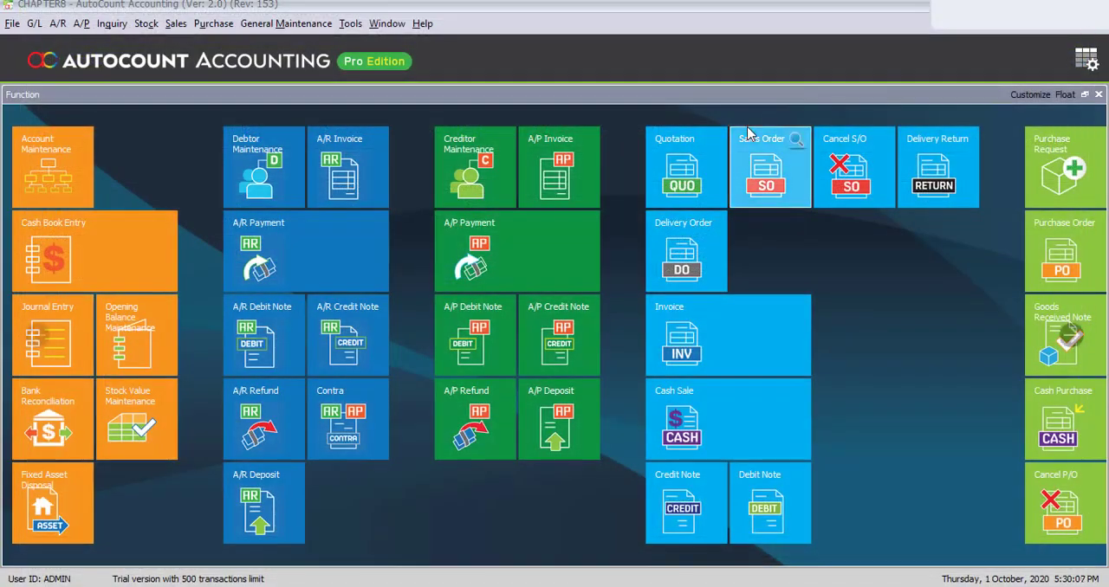